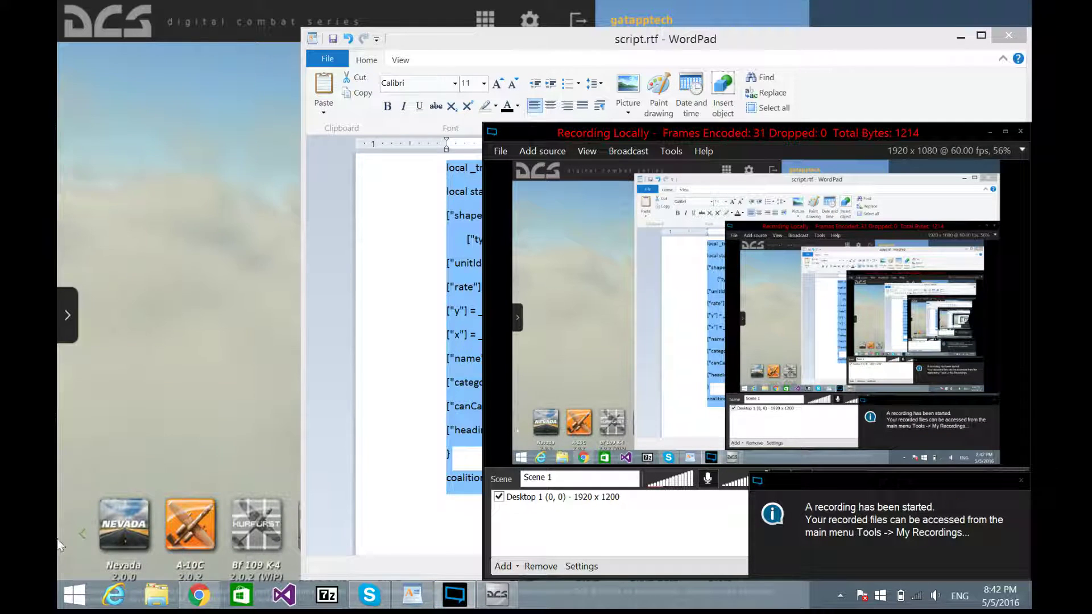
Step: Review the Vinson spawn script in WordPad, select all of it, and return to DCS
click(403, 399)
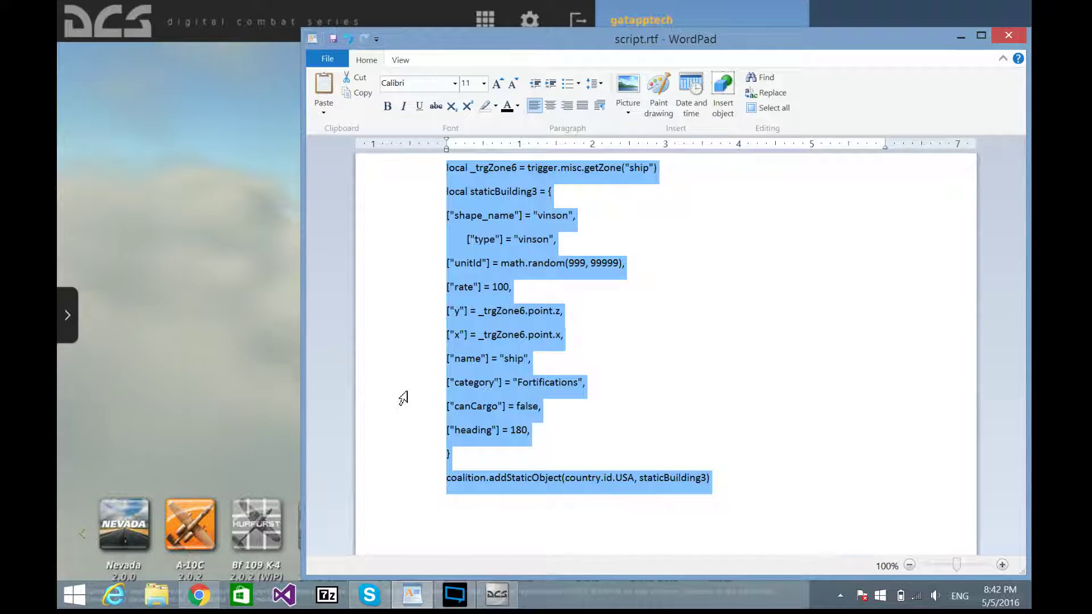
click(403, 395)
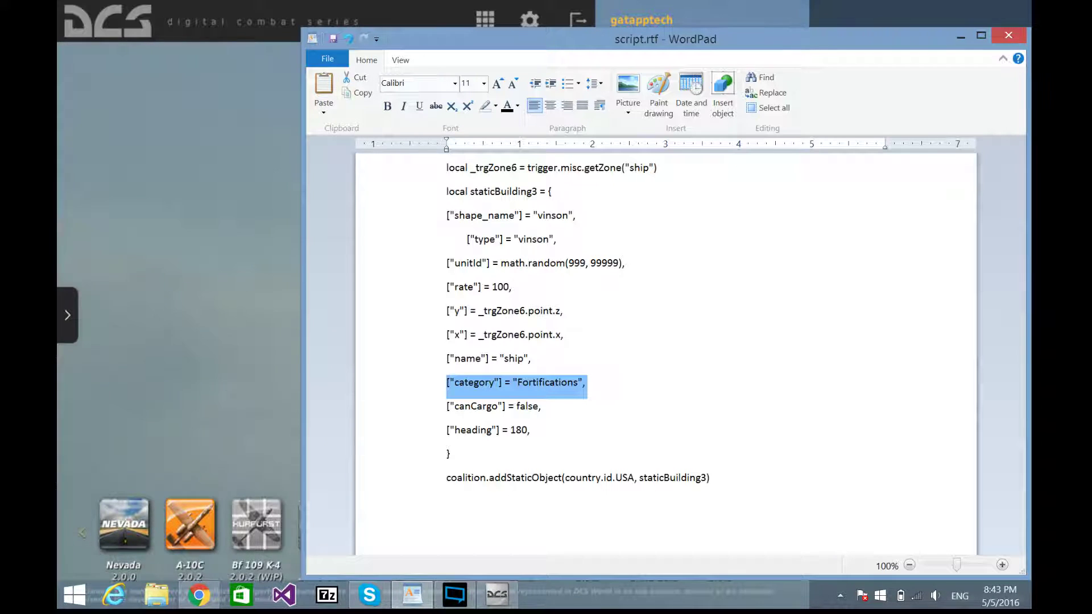
click(586, 383)
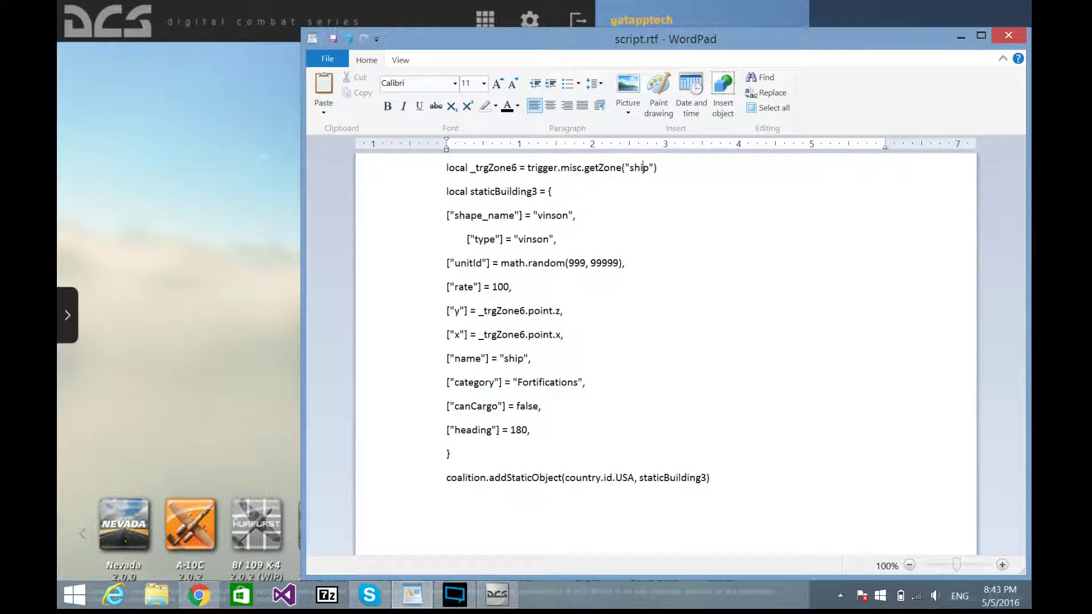
drag(530, 358, 455, 358)
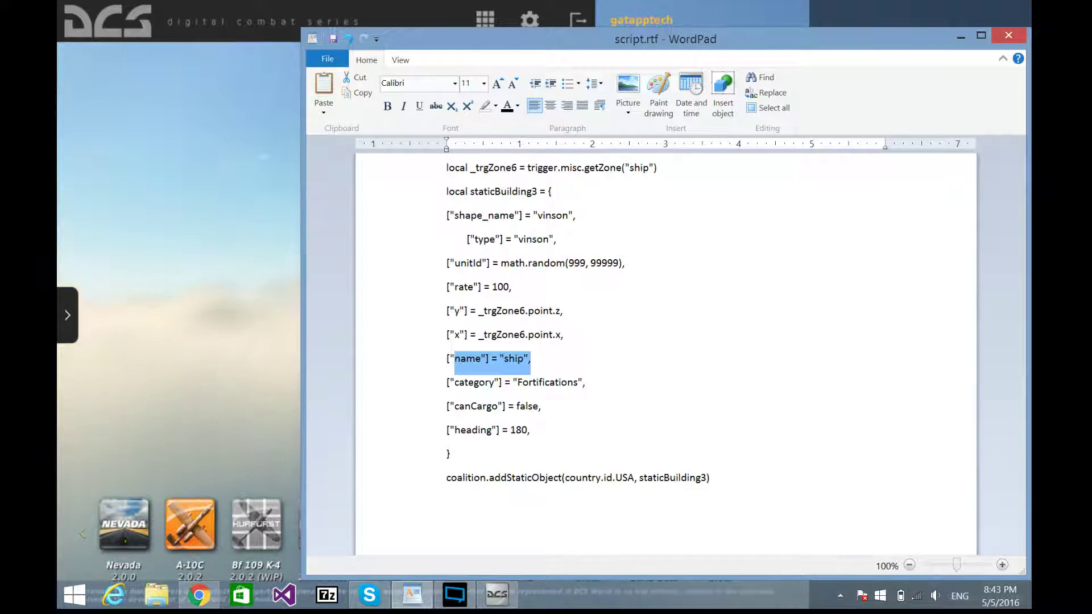
mouse_move(710, 478)
mouse_down()
mouse_move(488, 215)
mouse_move(409, 170)
mouse_up()
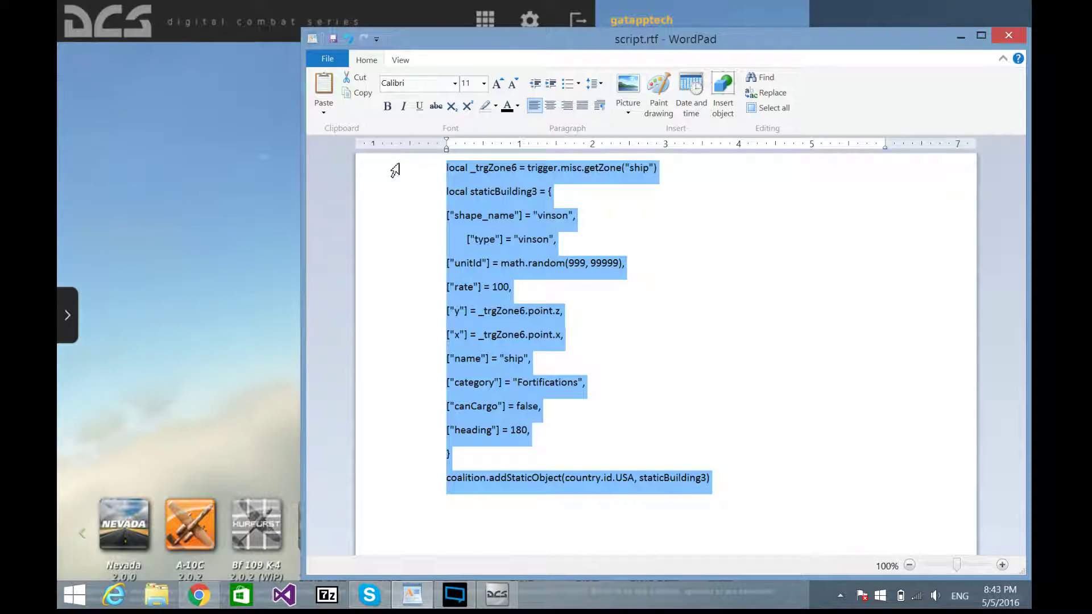
click(202, 167)
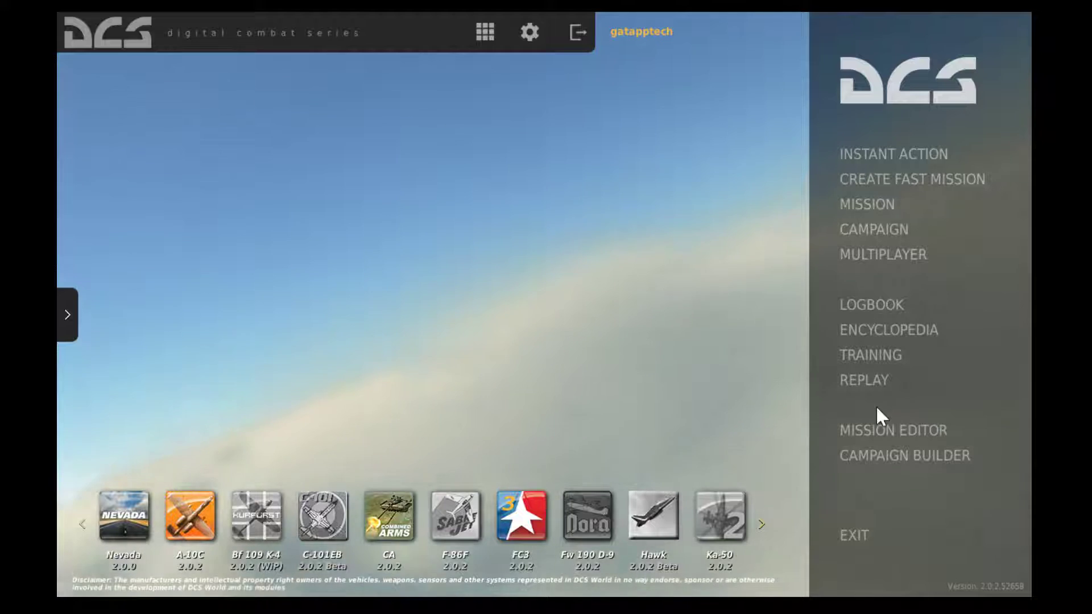
Step: Create a new empty Nevada mission in the Mission Editor with default coalitions
click(892, 431)
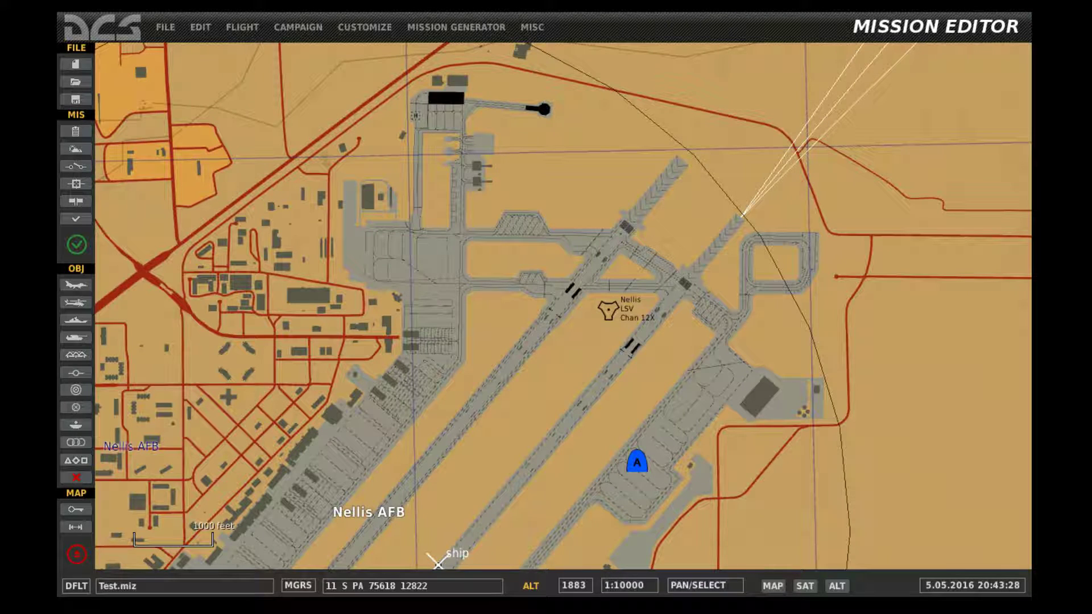
click(165, 27)
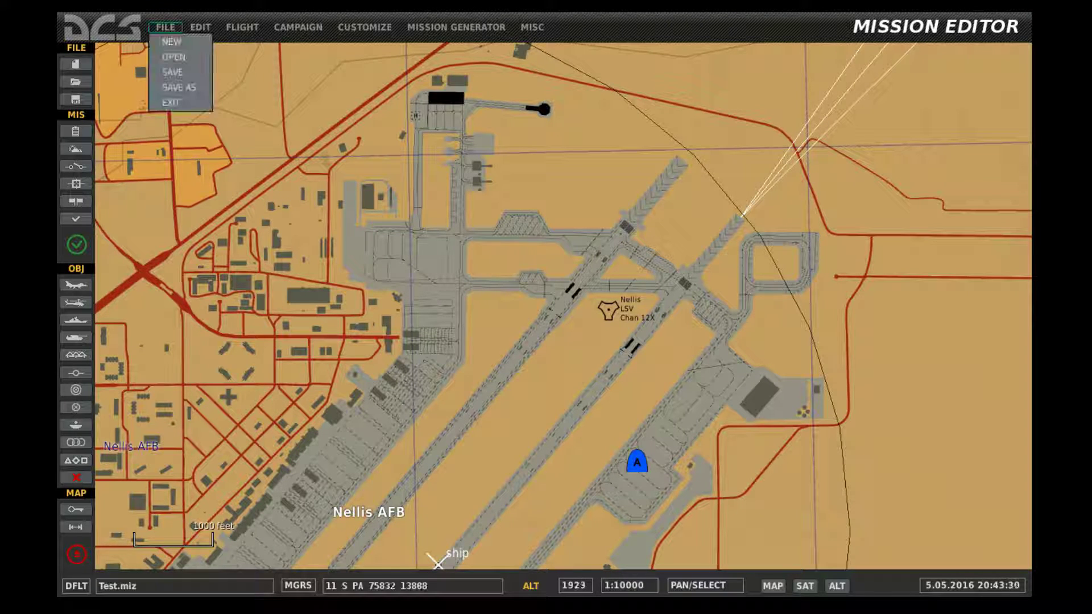
click(171, 42)
click(512, 339)
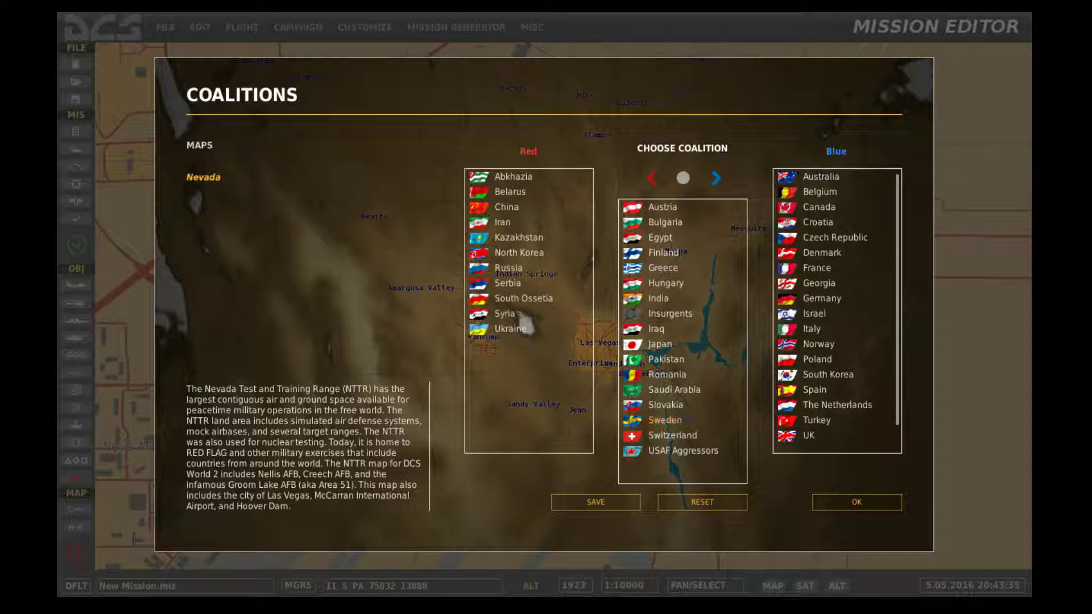
click(857, 502)
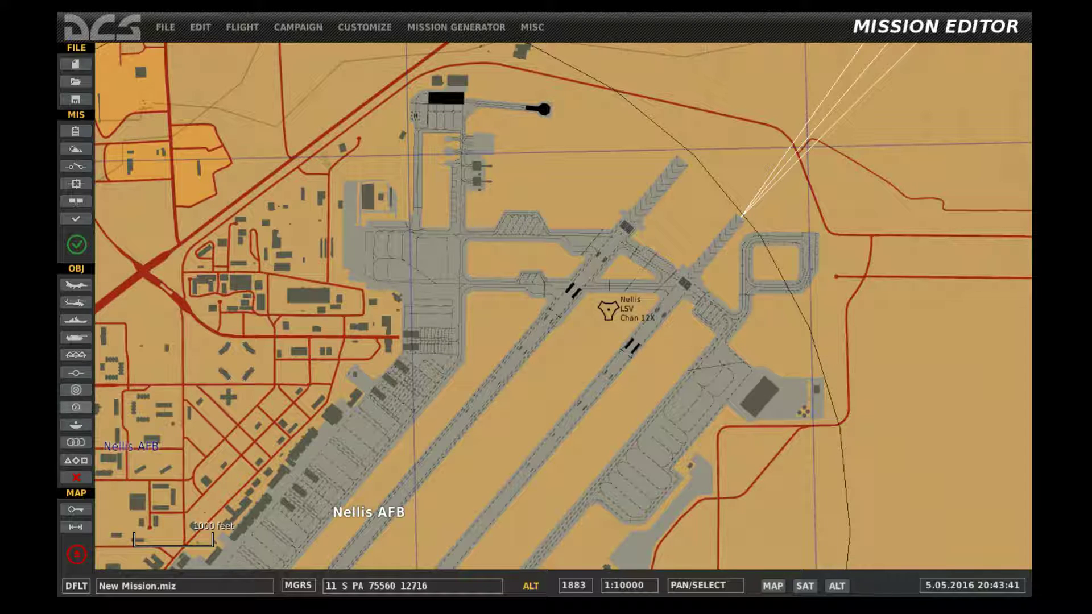
click(75, 406)
Step: Place a trigger zone on the Nellis runways named 'ship' with radius 10
click(491, 446)
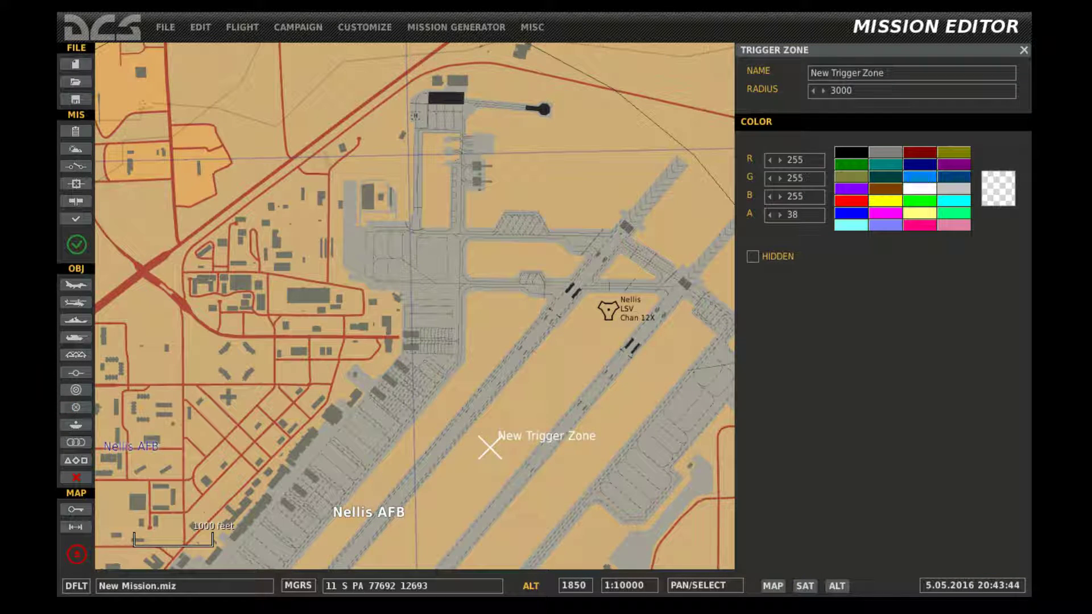
key(BackSpace)
key(BackSpace)
key(BackSpace)
key(BackSpace)
key(BackSpace)
key(BackSpace)
key(BackSpace)
key(BackSpace)
key(BackSpace)
text(ip)
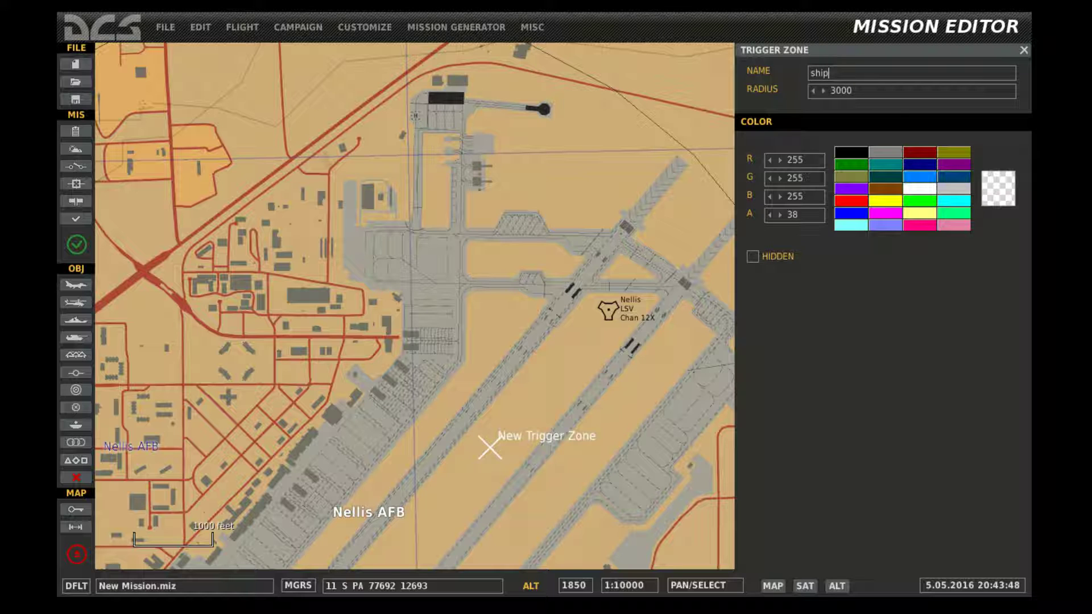
key(Tab)
key(BackSpace)
key(BackSpace)
key(BackSpace)
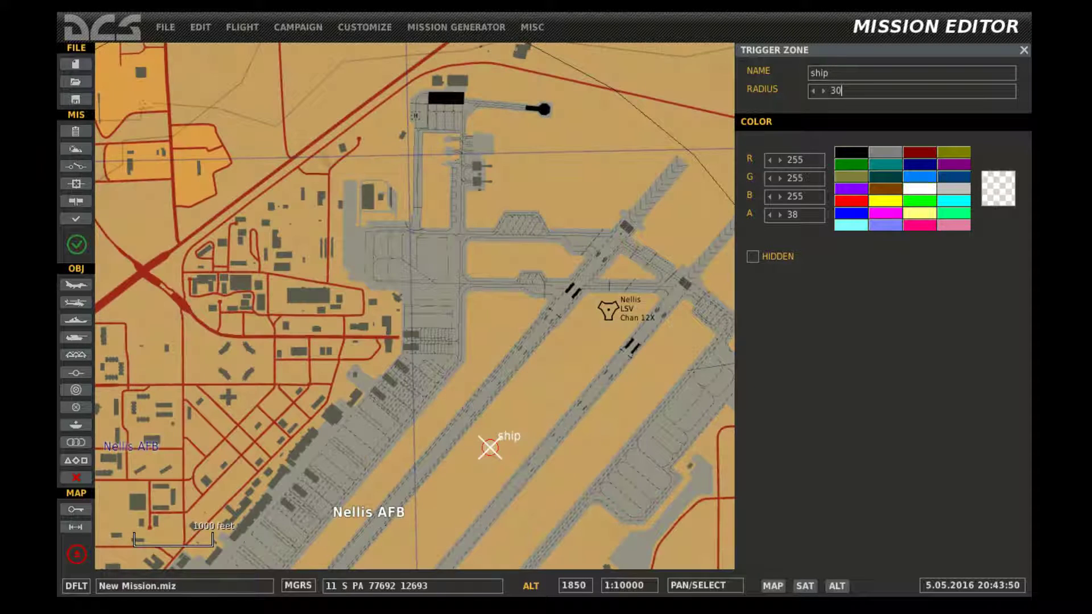
text(10)
Step: Place an A-10A airplane group on the Nellis apron, starting as takeoff from ramp
click(75, 285)
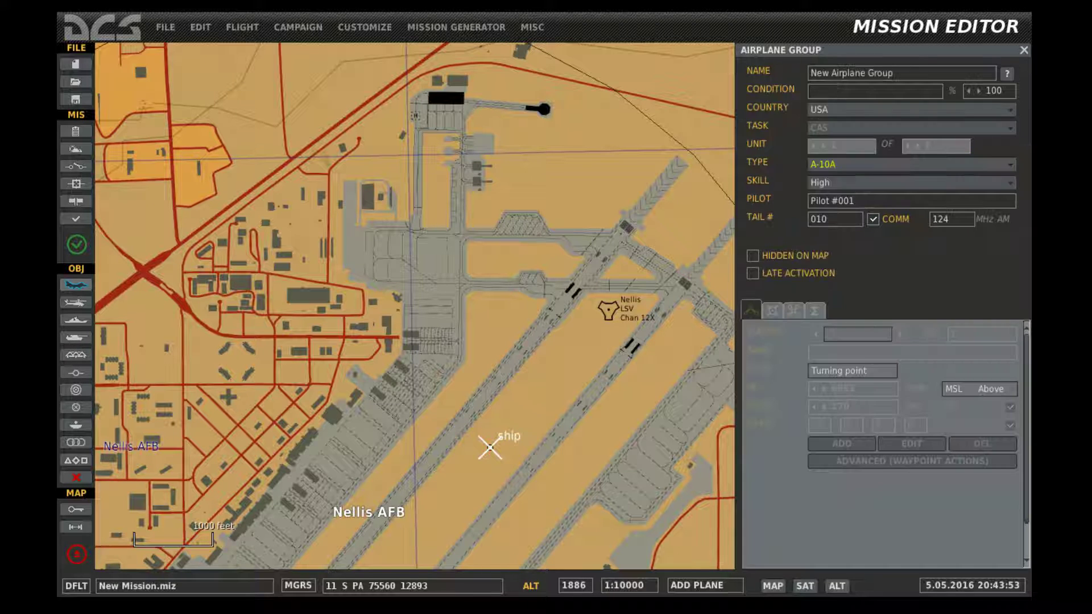
click(637, 482)
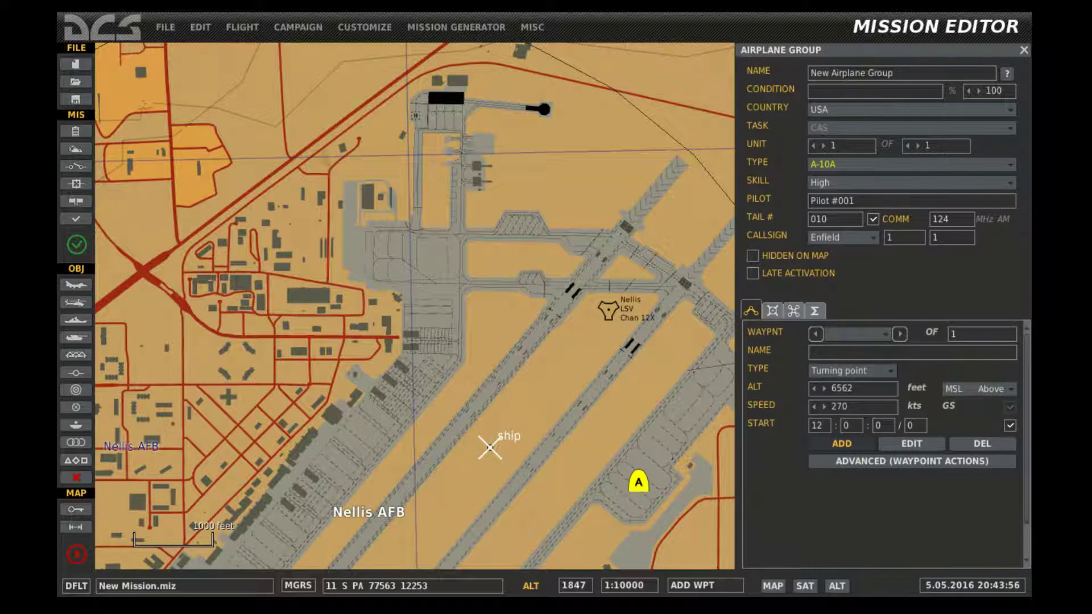
click(911, 182)
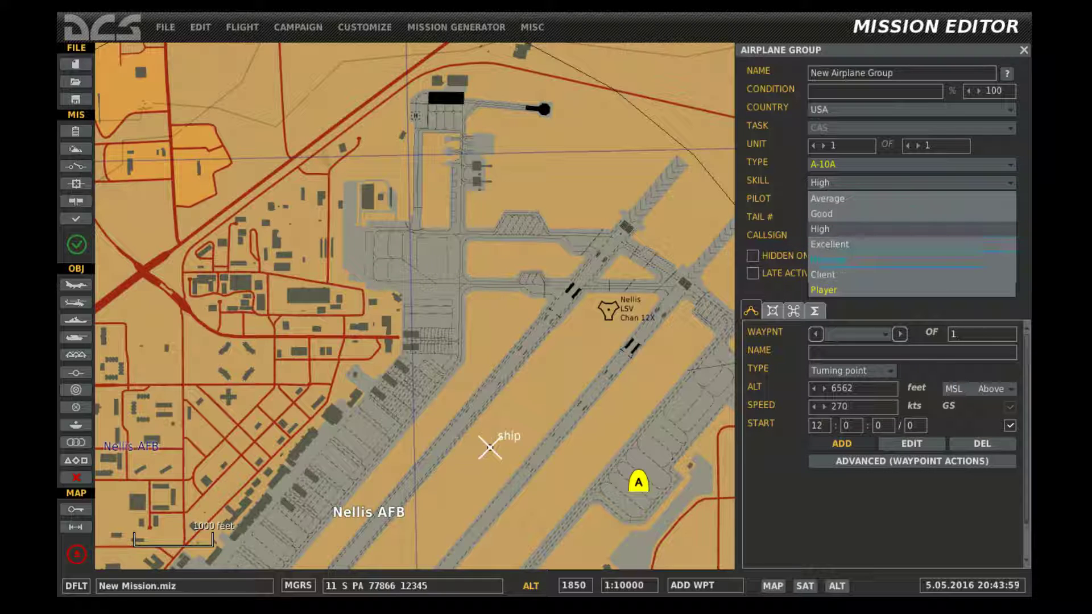
click(911, 163)
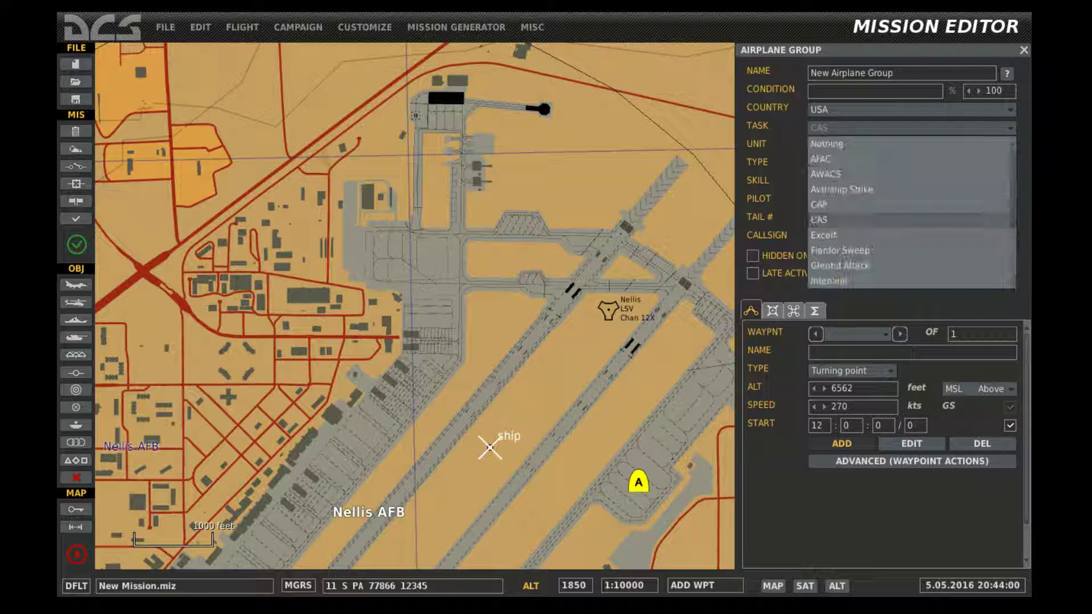
click(851, 370)
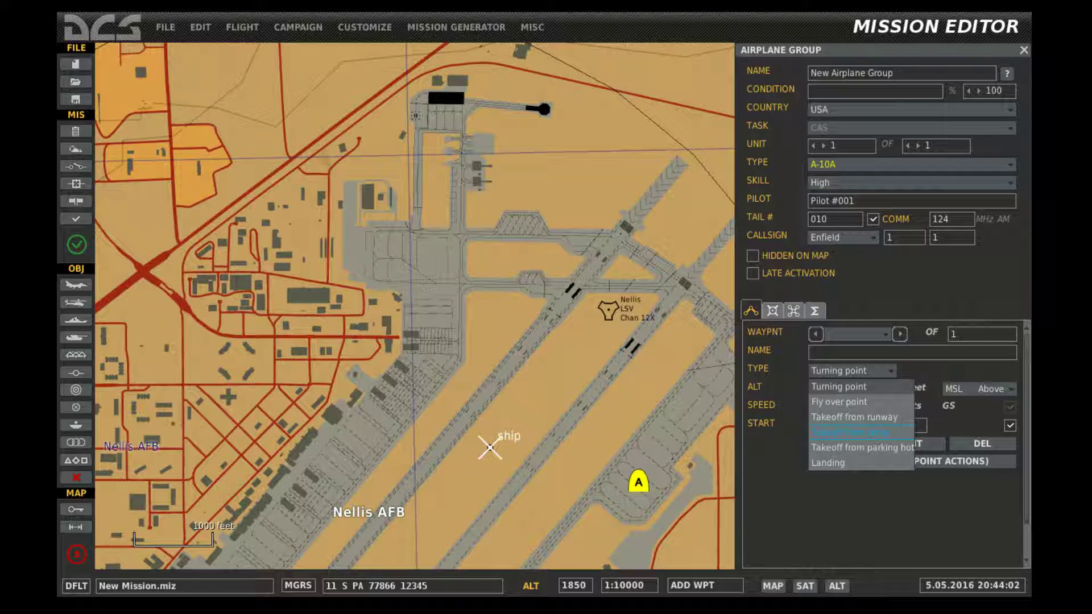
click(850, 431)
scroll(490, 446, down, 2)
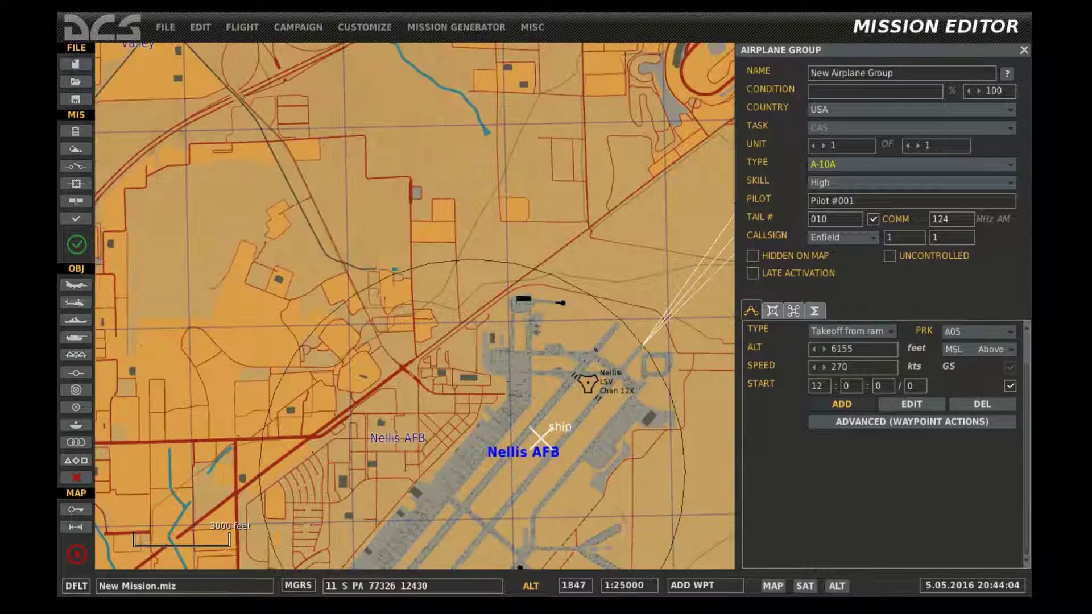
scroll(542, 439, down, 1)
Step: Add turning-point waypoints to the group's route southwest of the base
click(561, 435)
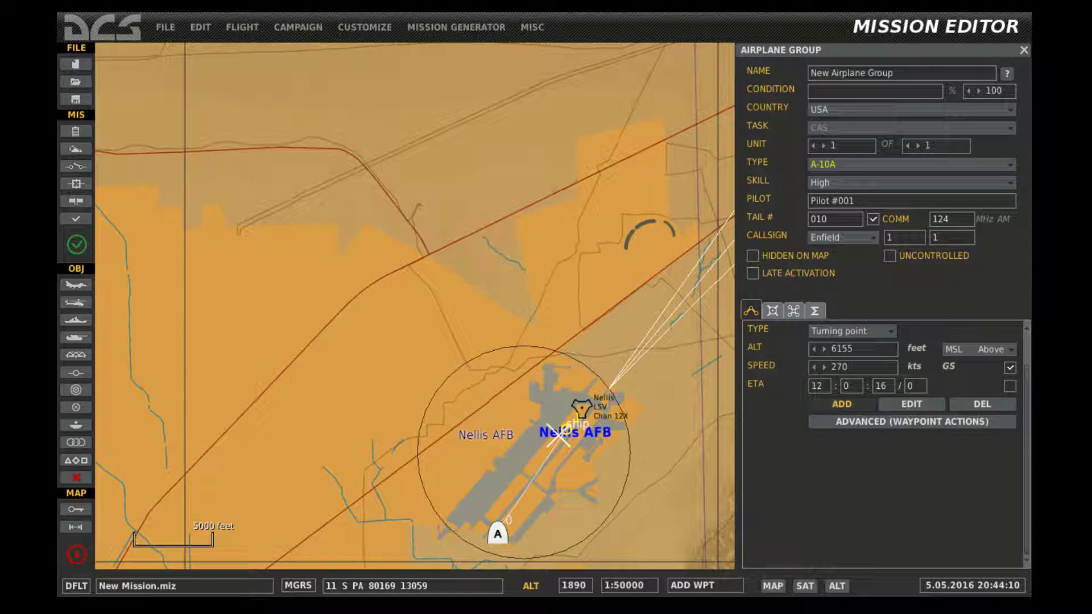
click(851, 331)
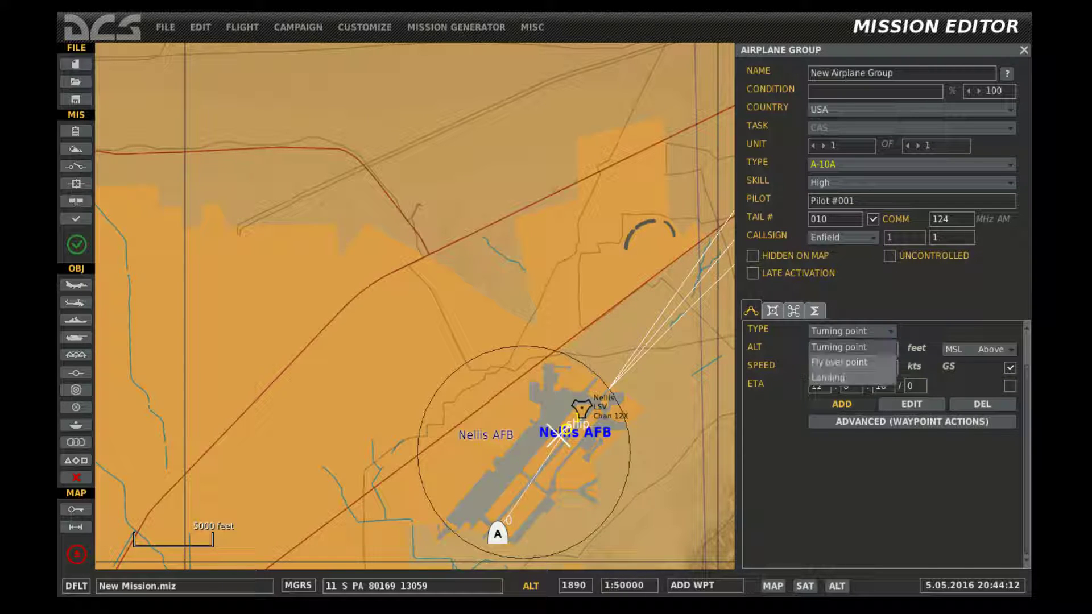
click(839, 347)
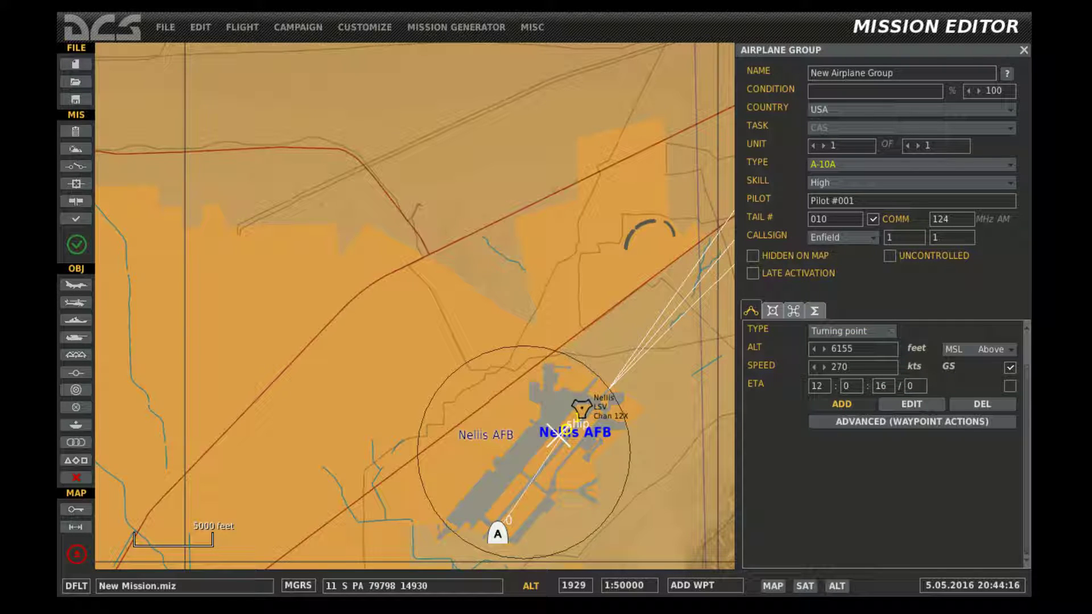
click(852, 331)
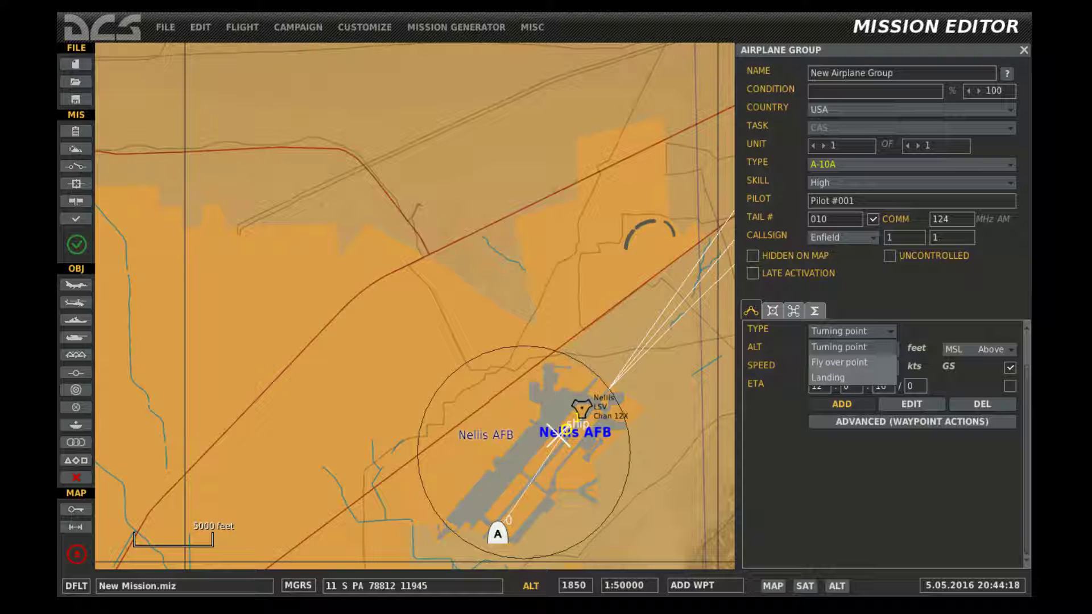
click(478, 483)
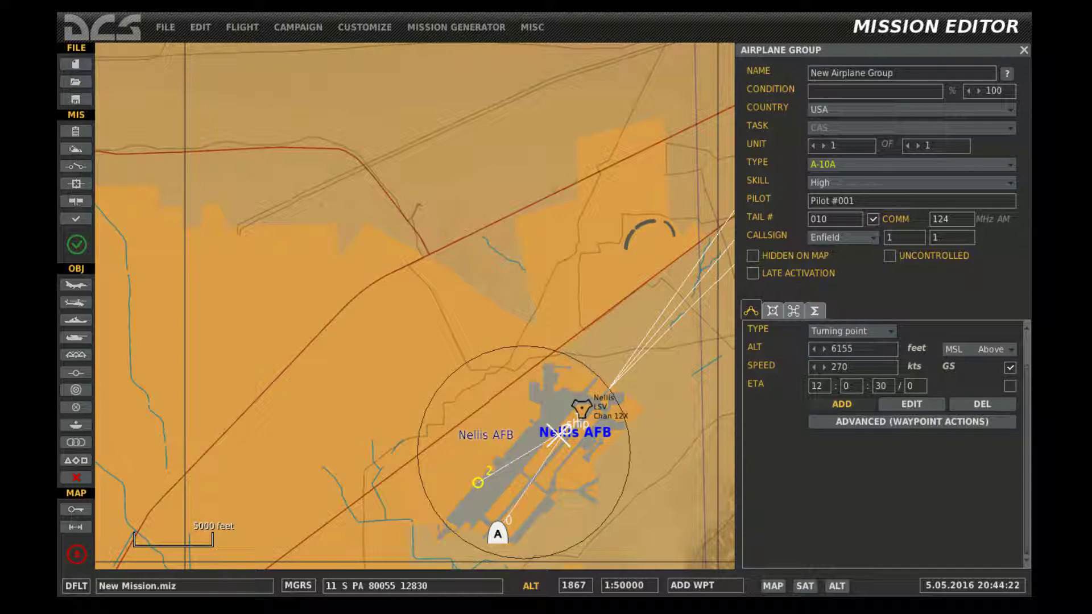
Step: Assign the A-10A group to ramp parking spot 10
key(Escape)
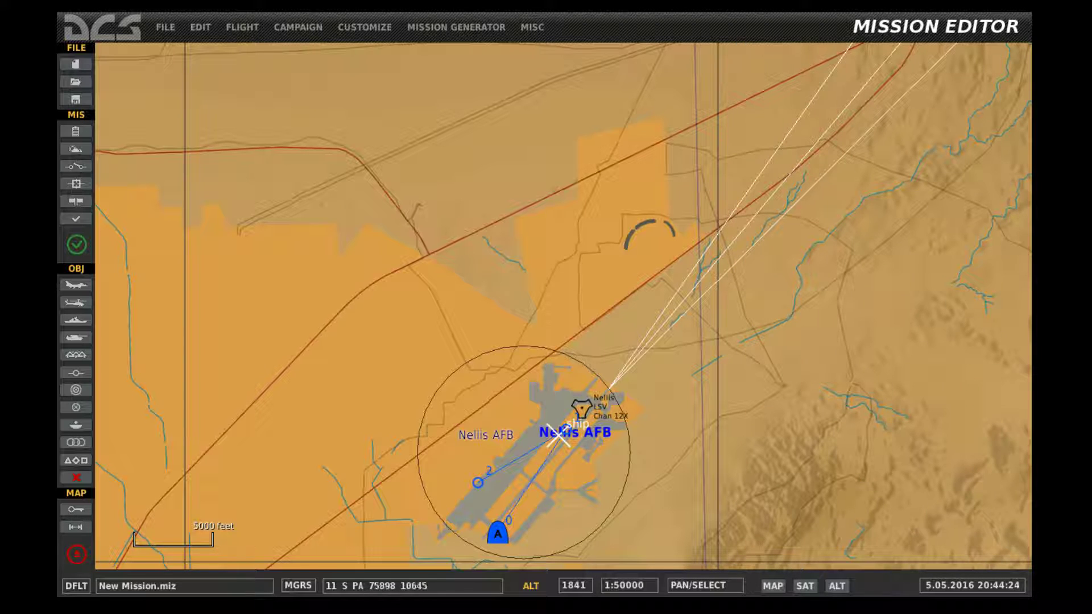
click(497, 533)
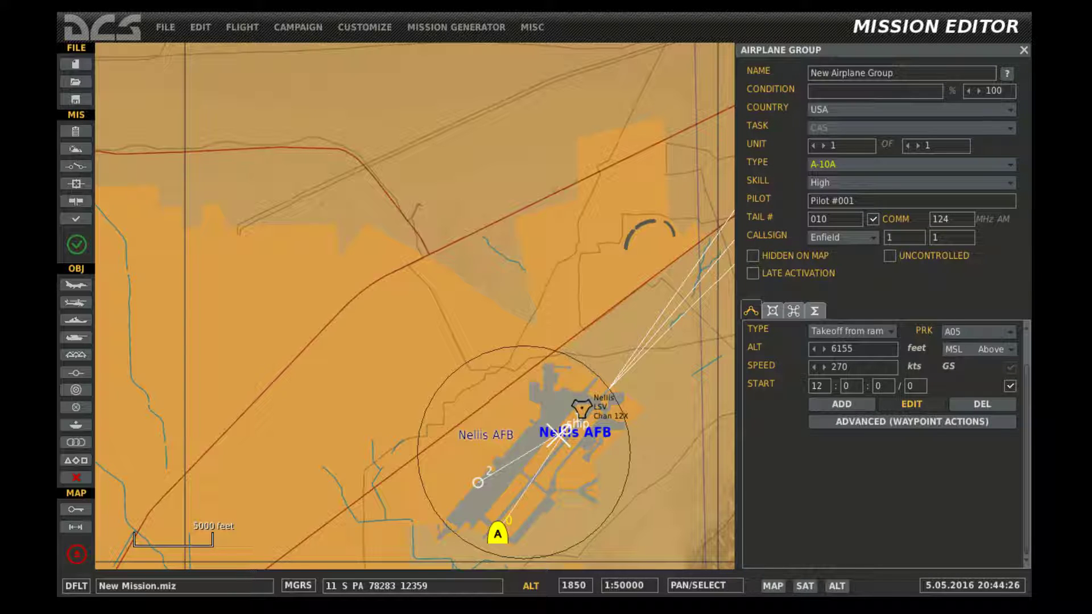
click(1009, 332)
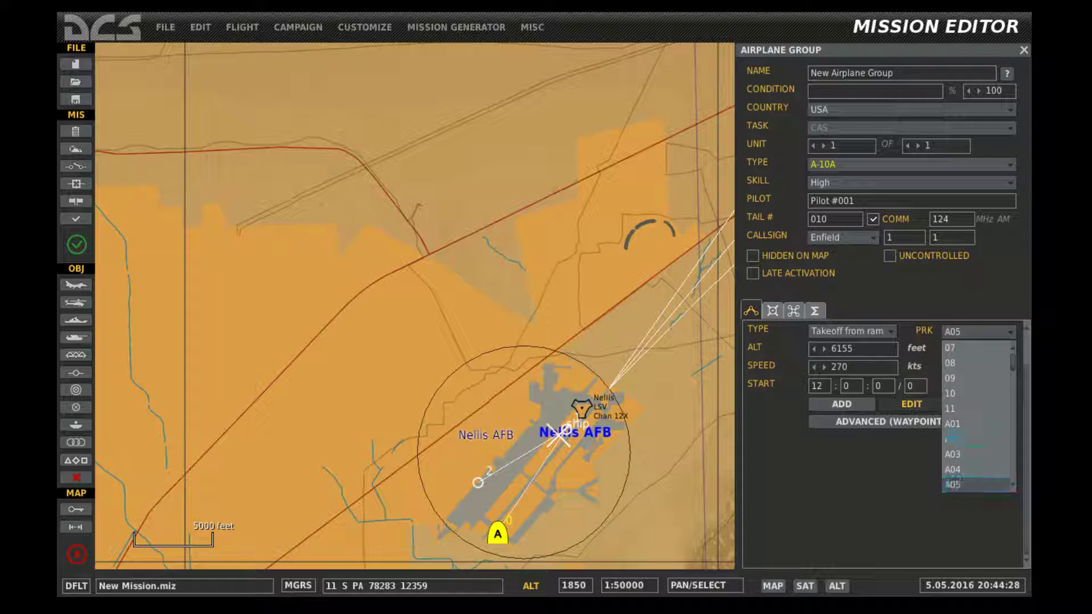
click(955, 393)
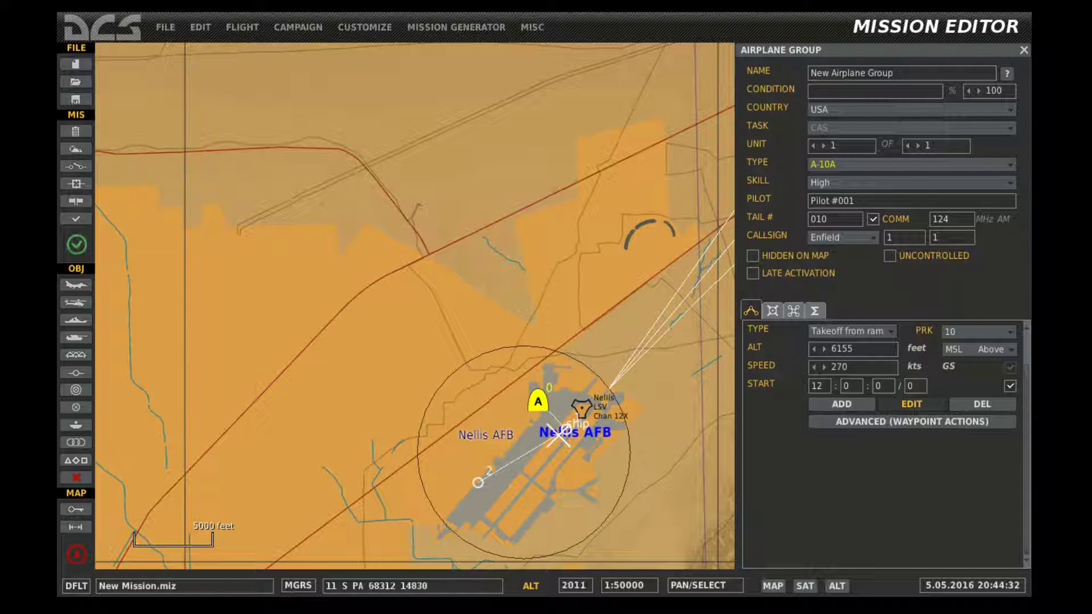
Step: Create a new MISSION START trigger named 'Start'
click(76, 166)
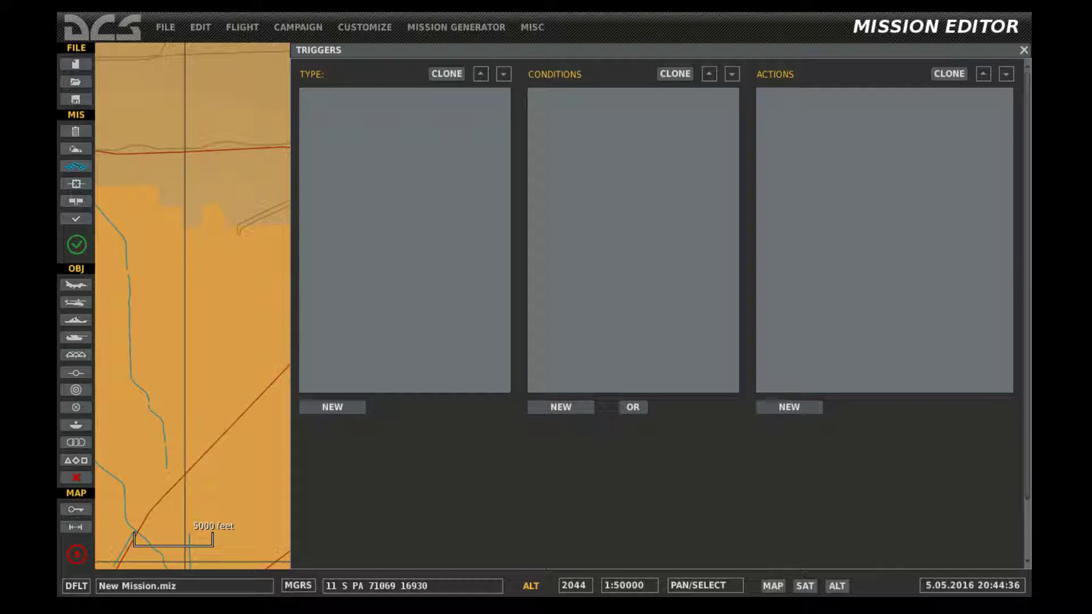
click(332, 407)
click(438, 429)
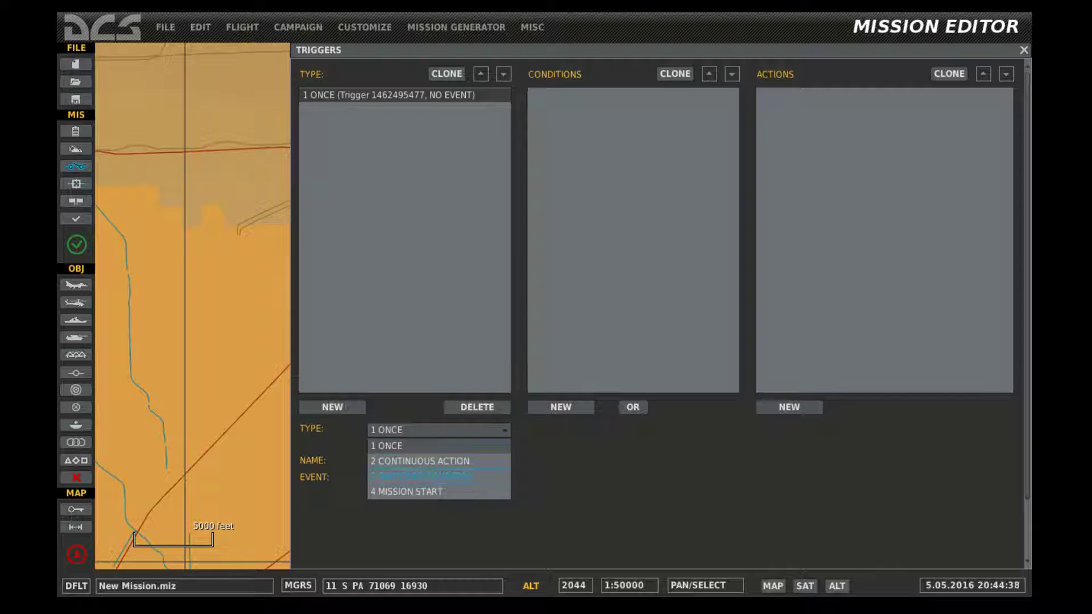
click(406, 492)
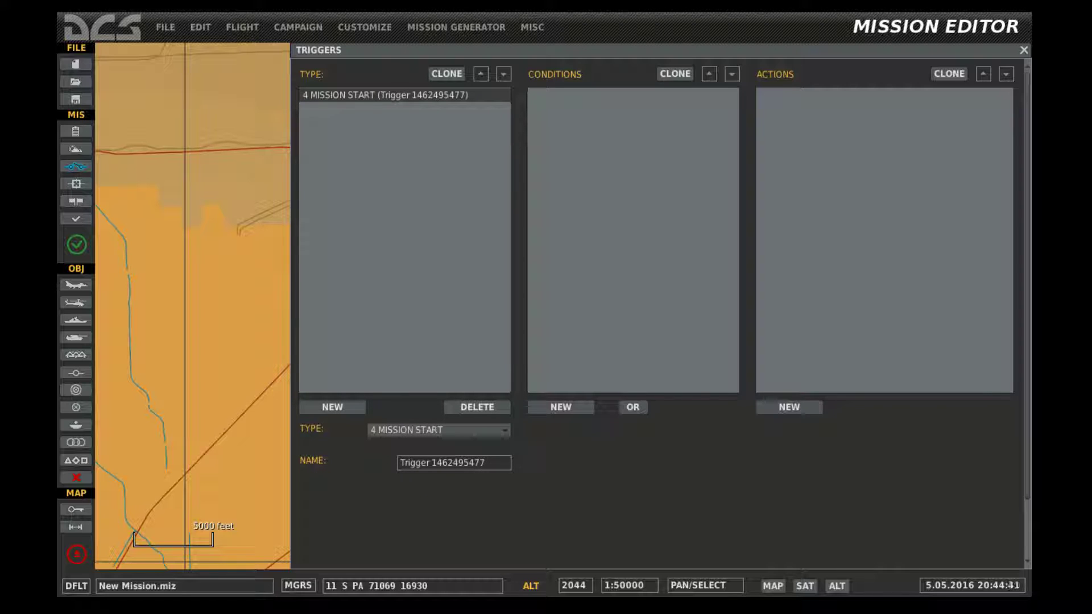
triple_click(454, 462)
text(S)
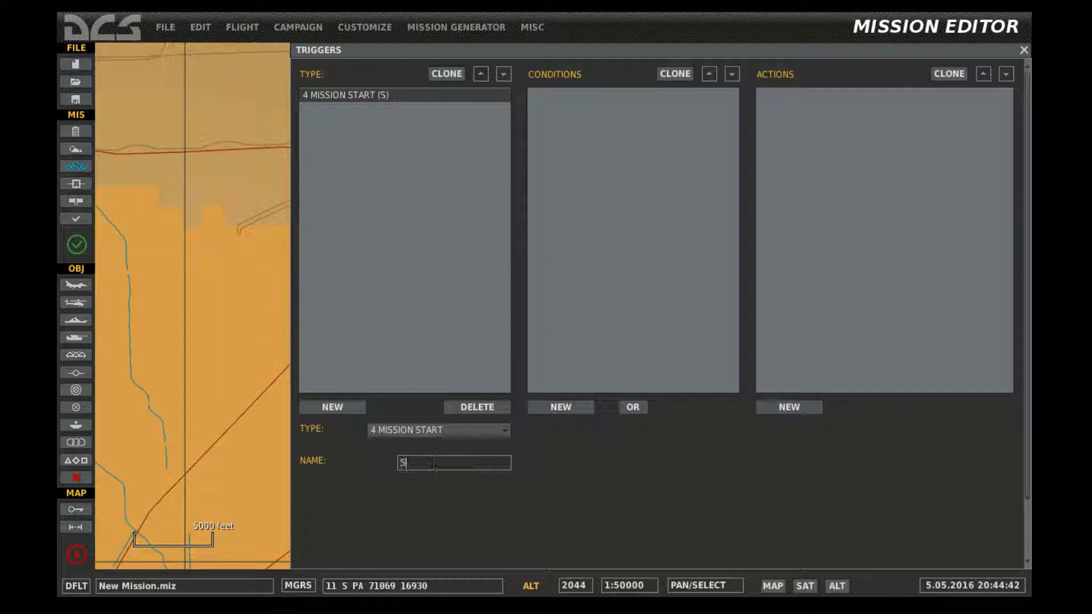
text(tart)
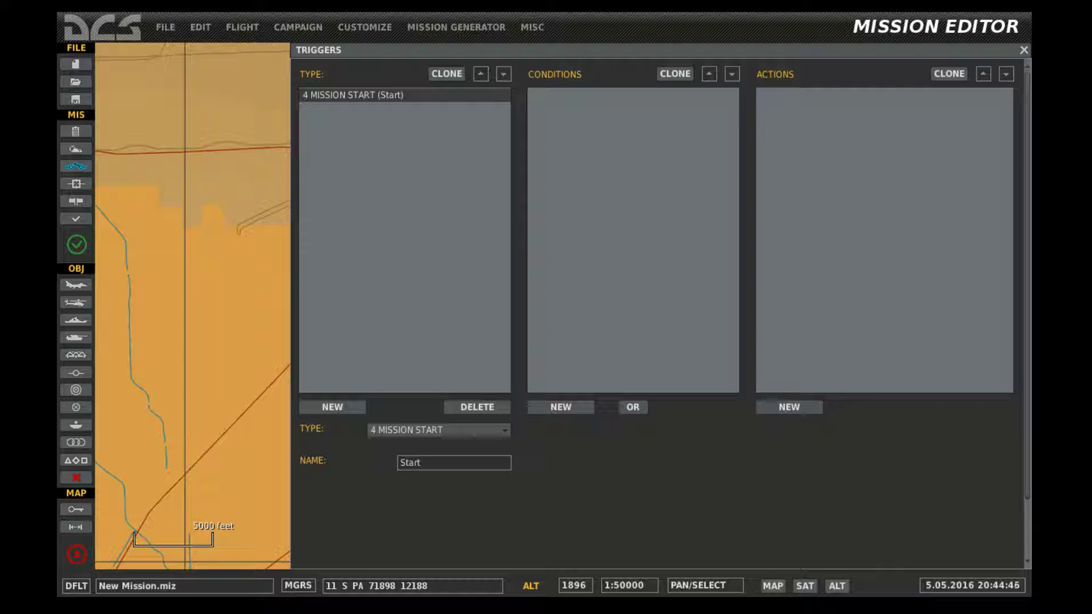
Step: Give the trigger a DO SCRIPT action containing the pasted Vinson spawn script
click(790, 407)
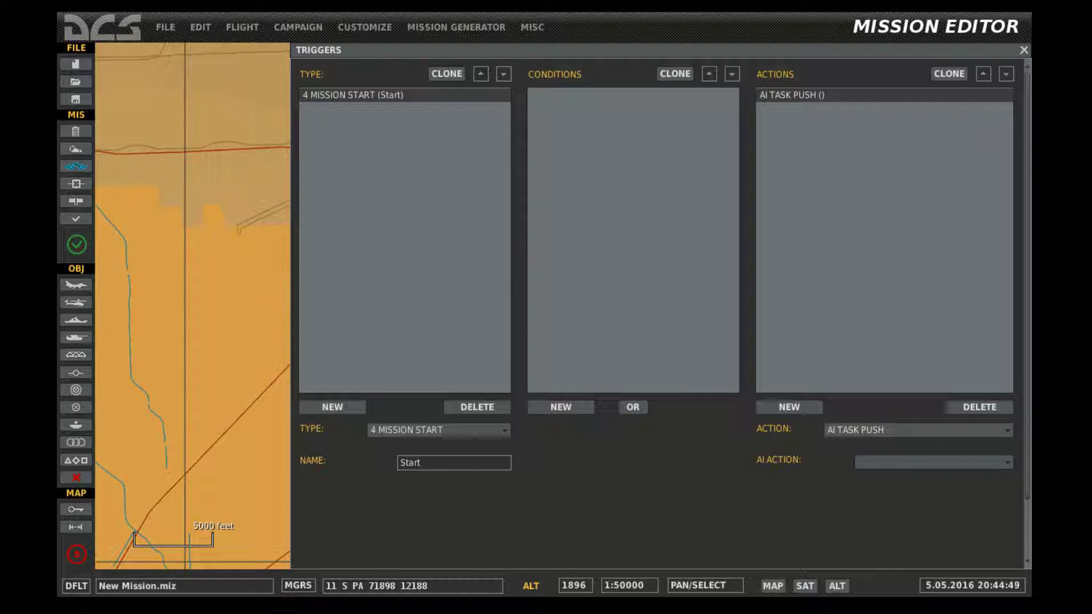
click(917, 430)
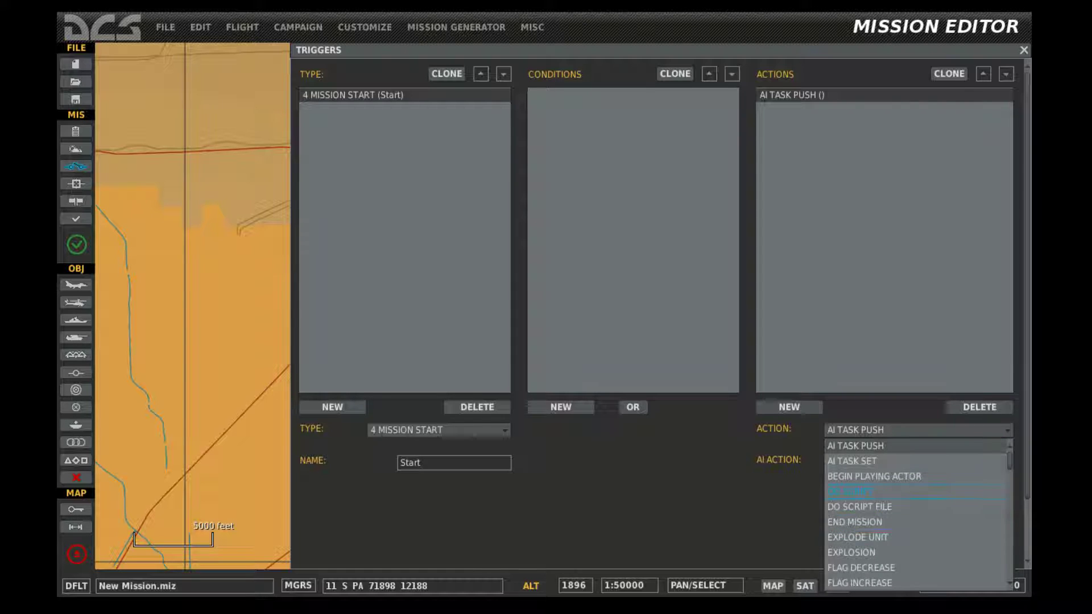
click(854, 490)
click(931, 491)
key(ctrl+v)
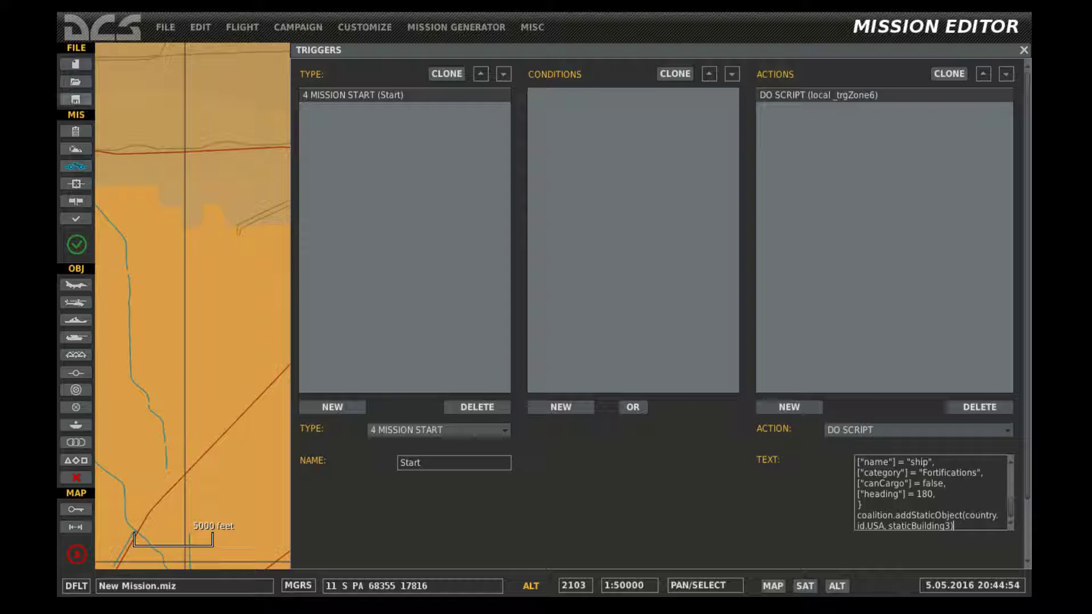
click(76, 100)
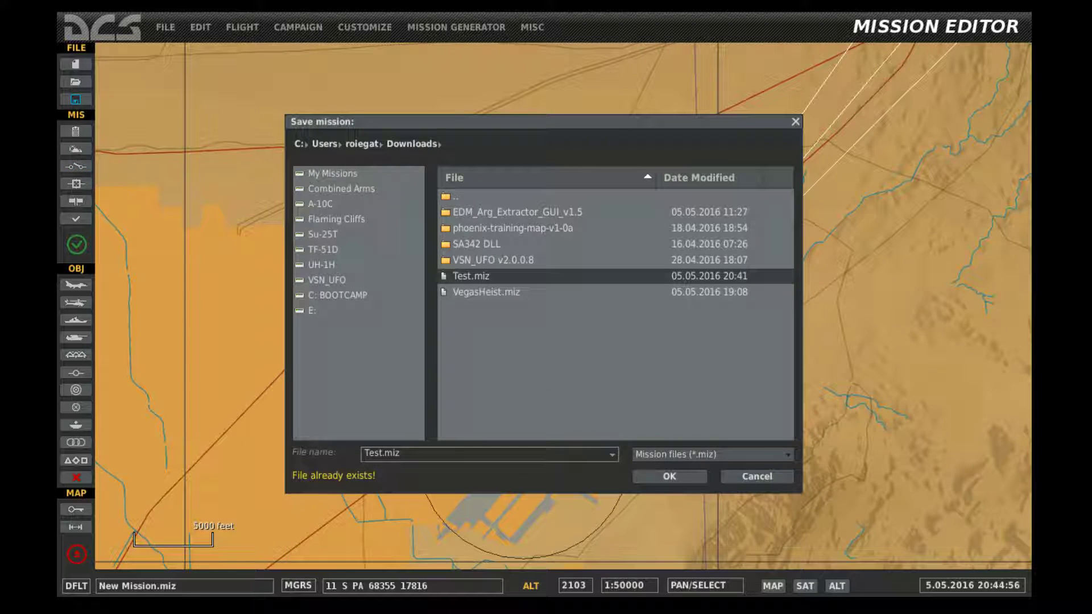
Step: Overwrite Test.miz with the mission and launch it via Fly Mission
click(669, 476)
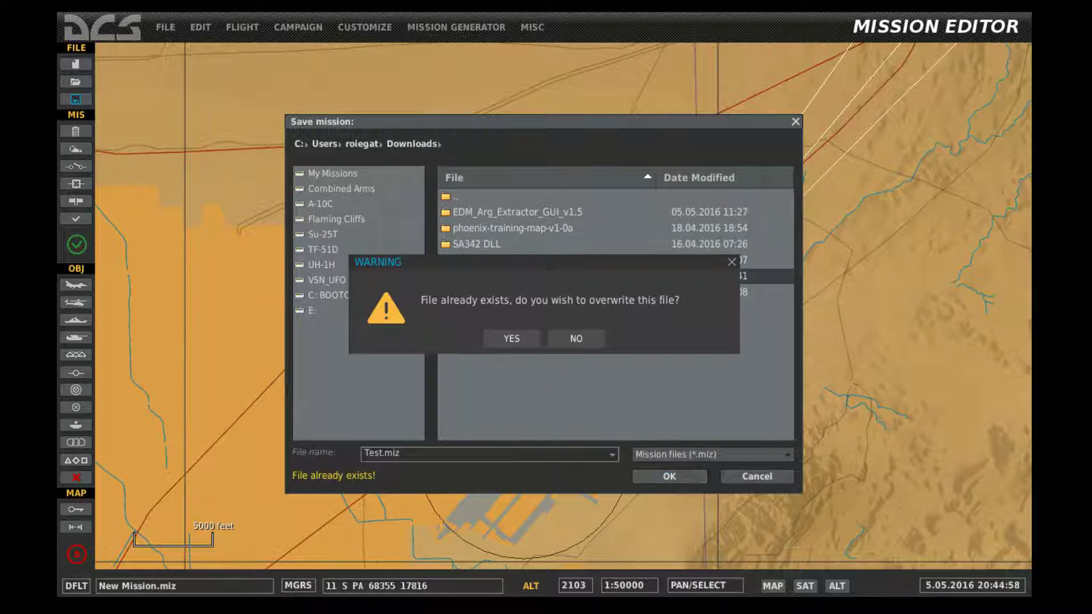
click(513, 339)
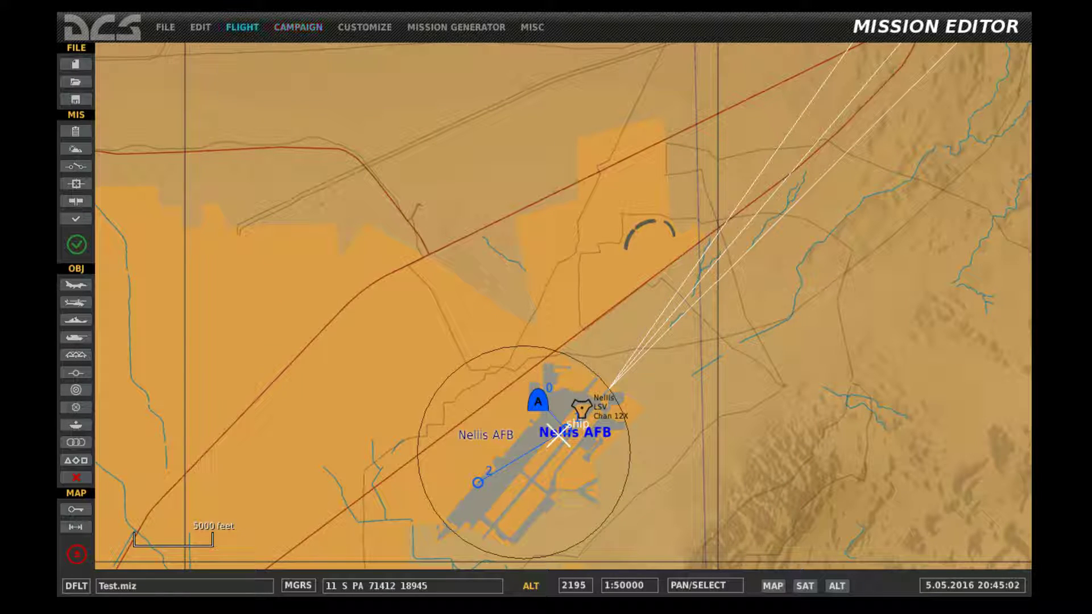
click(242, 26)
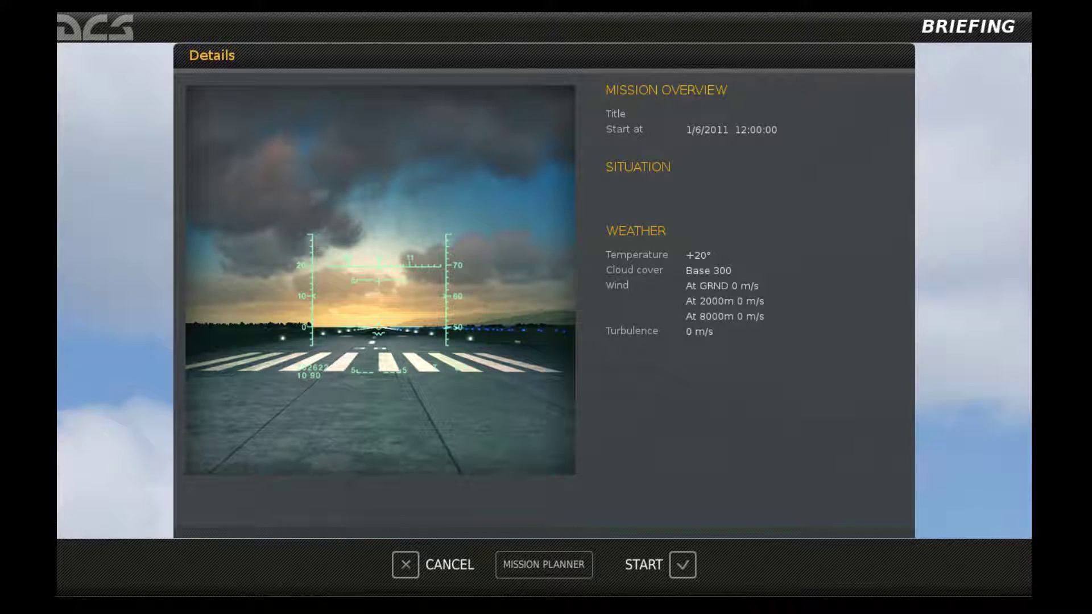
click(683, 564)
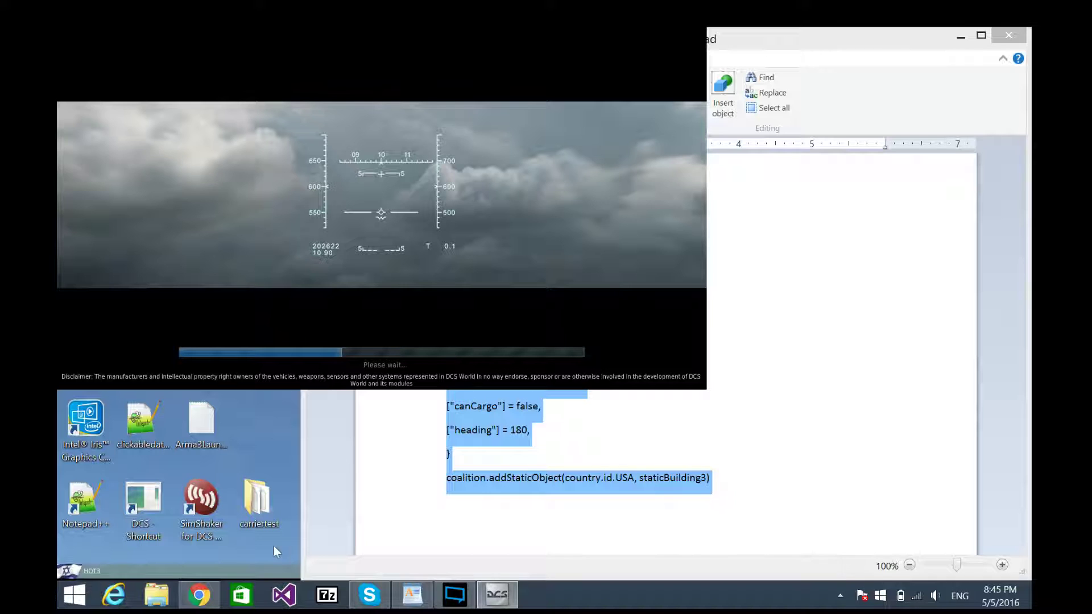
click(157, 594)
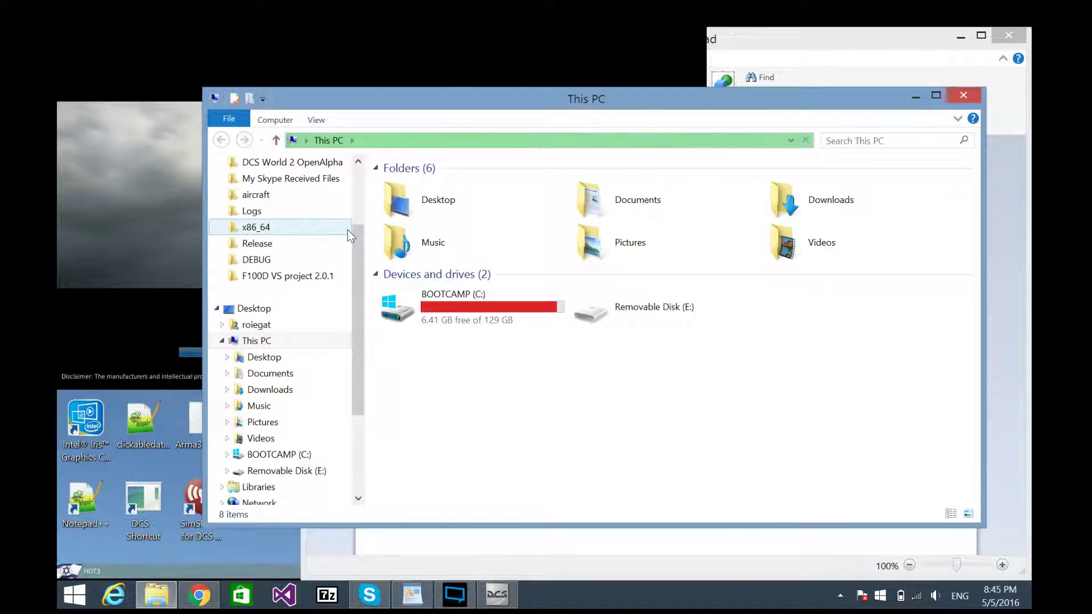
Step: Browse to DCS World 2 OpenAlpha's Bazar\World\Shapes folder containing vinson.edm
click(329, 454)
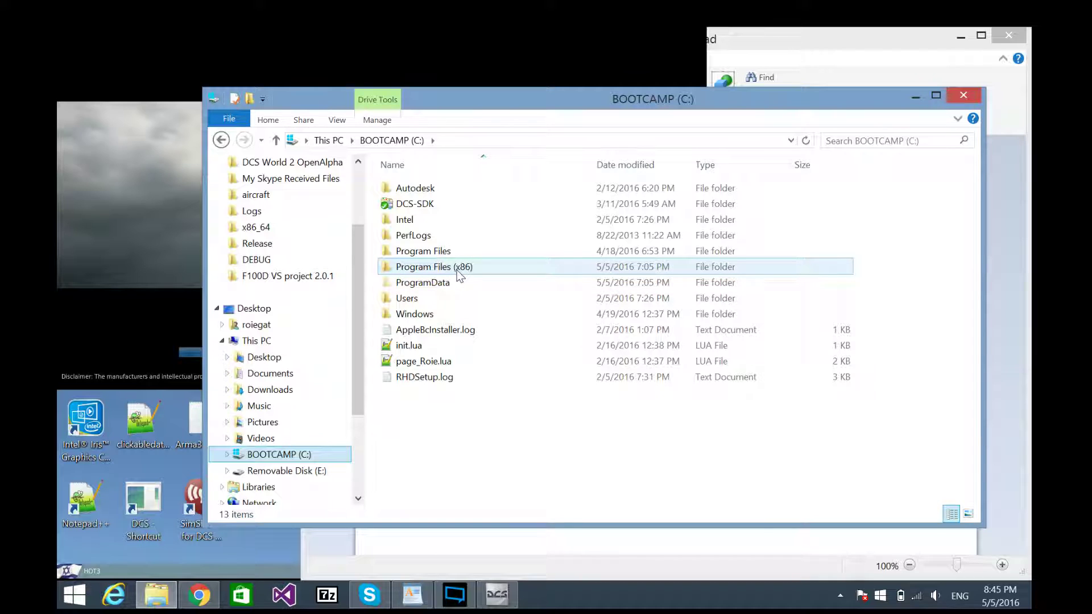
double_click(424, 250)
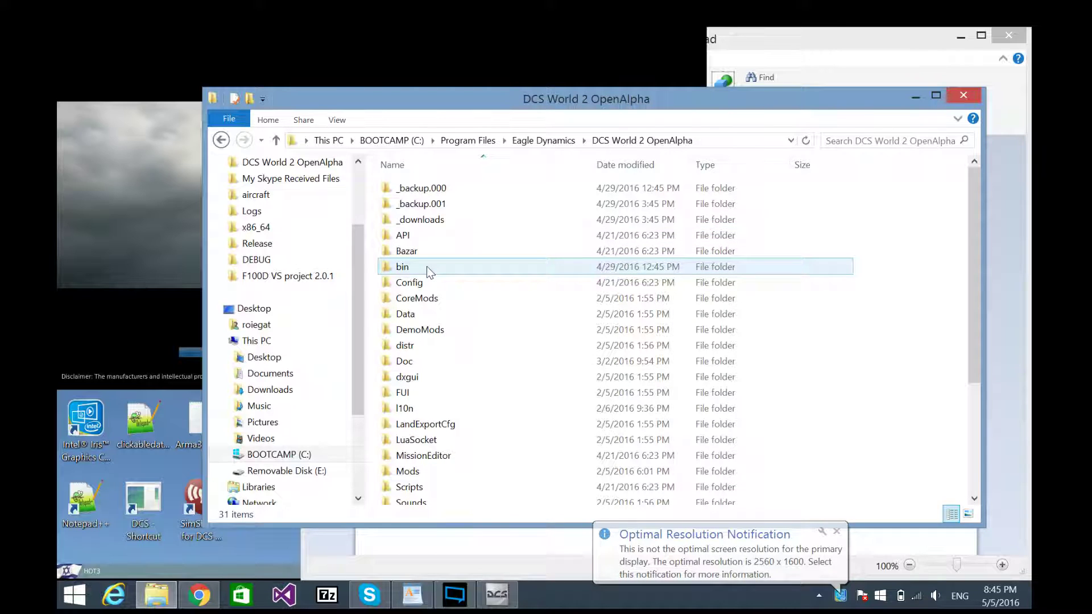
double_click(427, 256)
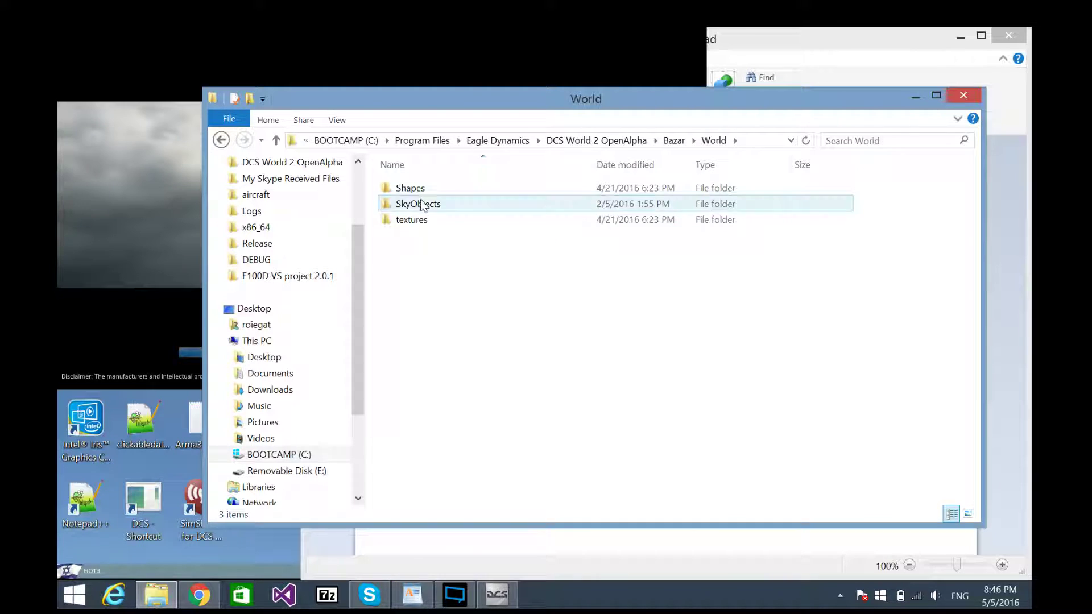
click(409, 188)
double_click(410, 187)
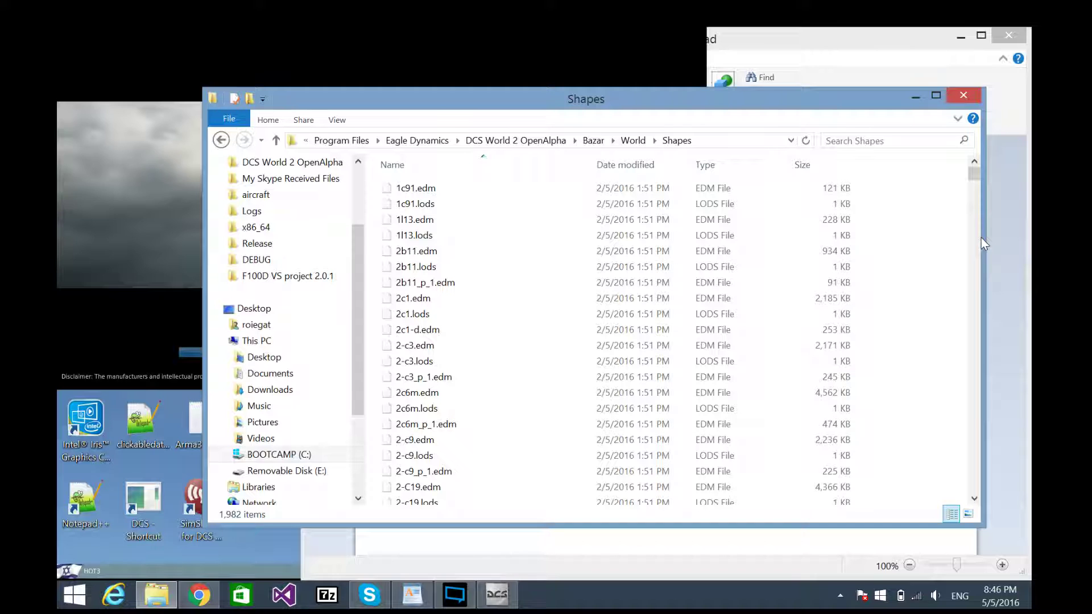
drag(974, 175, 960, 480)
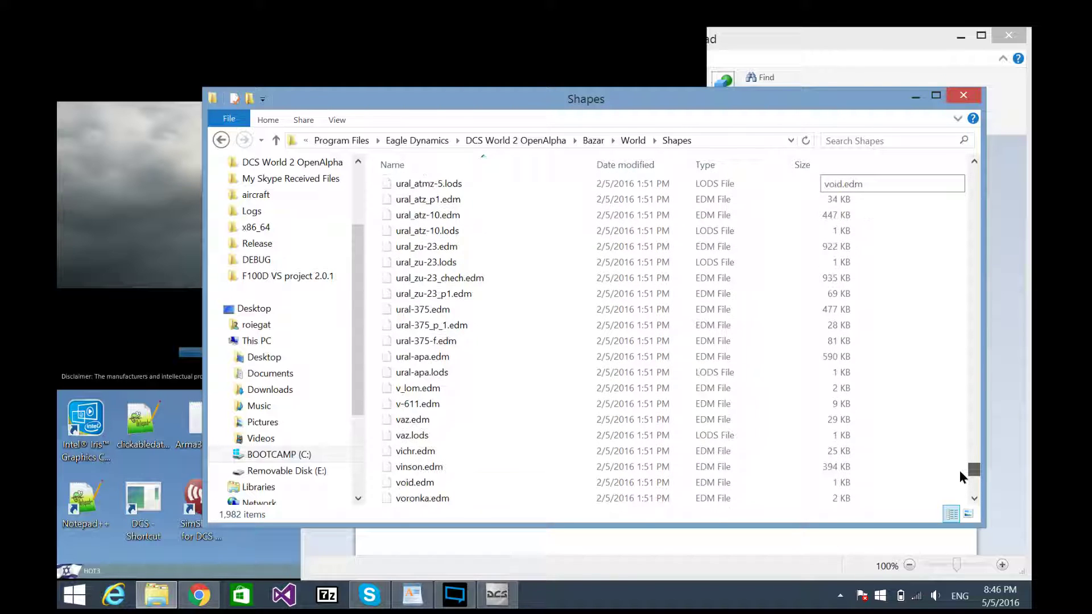
drag(960, 474, 960, 471)
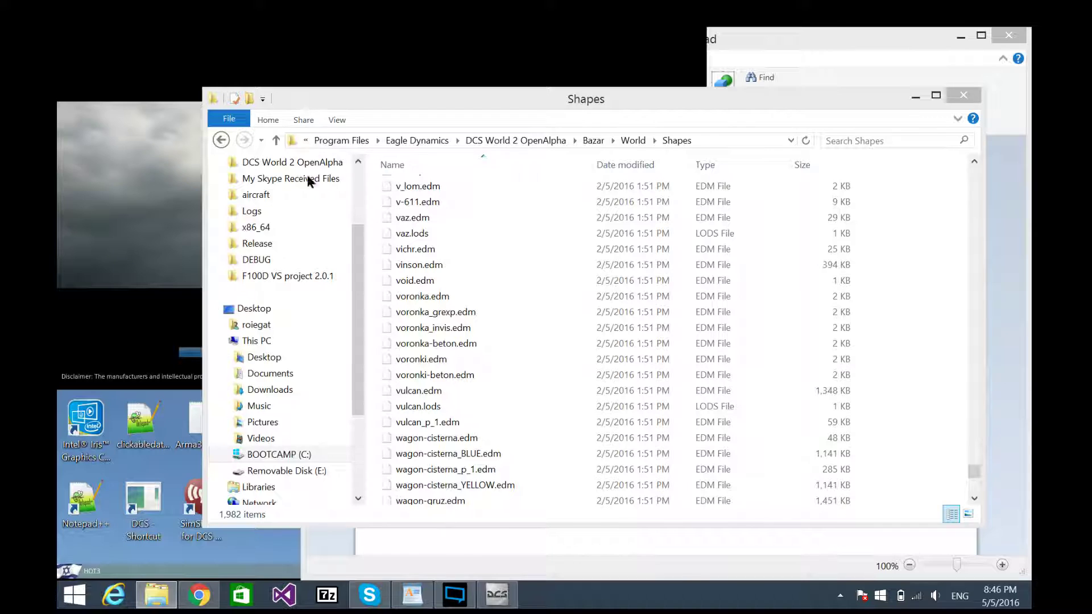
mouse_move(303, 107)
mouse_down()
mouse_move(298, 202)
mouse_move(278, 113)
mouse_up()
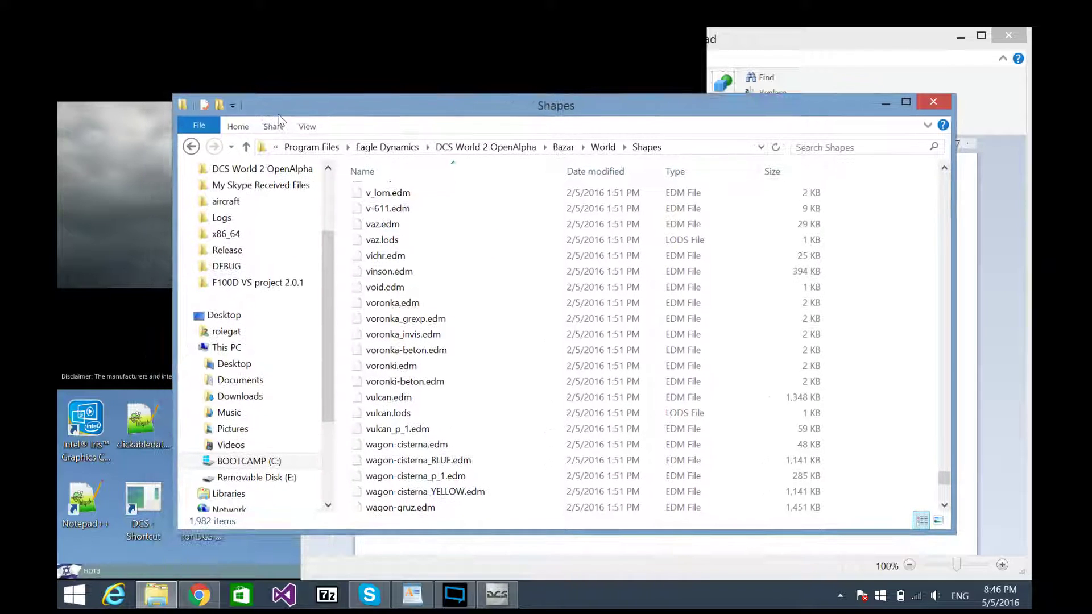
click(722, 370)
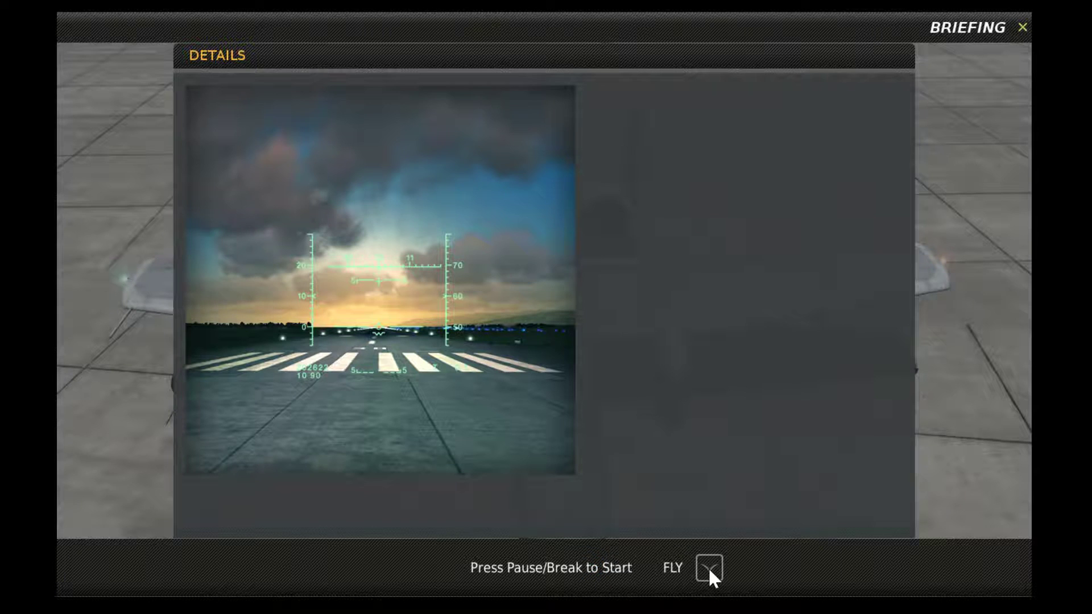
Step: Fly the mission and view the A-10A on the Nellis ramp with the carrier
click(709, 567)
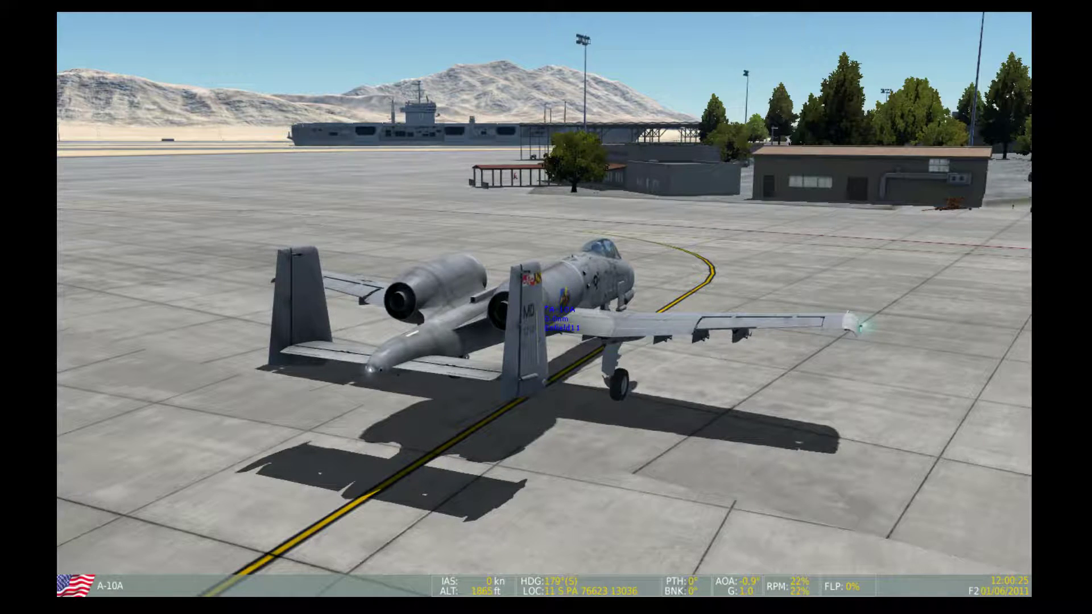
key(F10)
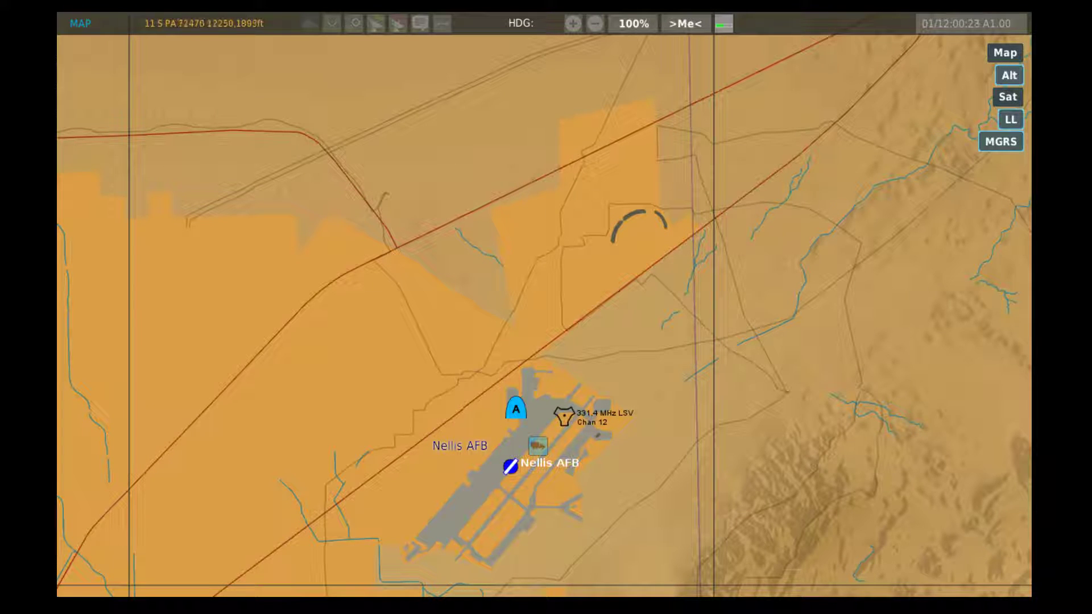
Step: Select the spawned ship's icon on the Nellis map to show its details
click(538, 446)
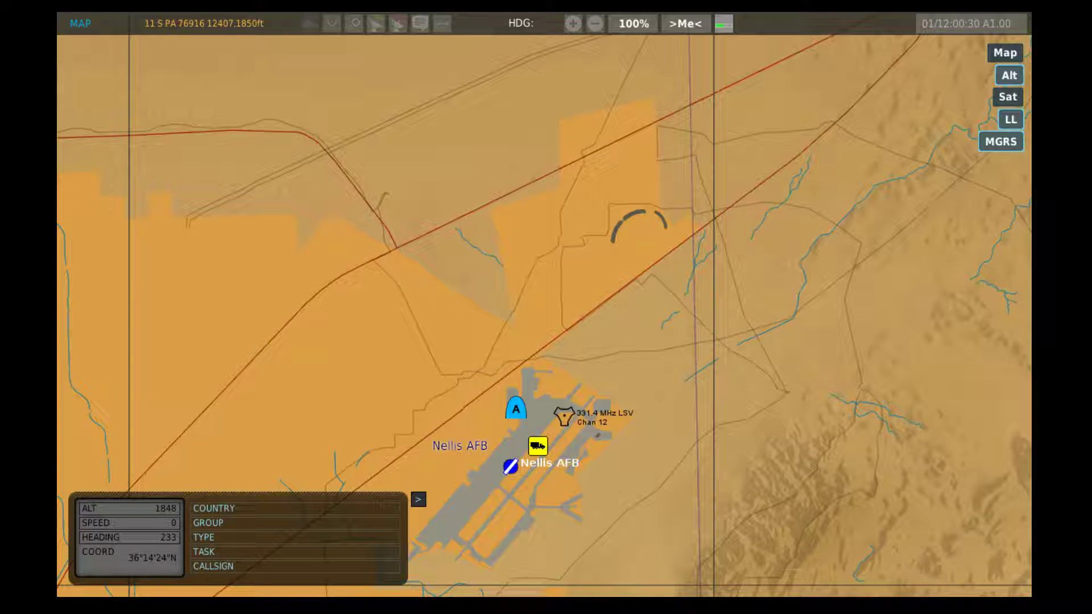
scroll(538, 426, up, 5)
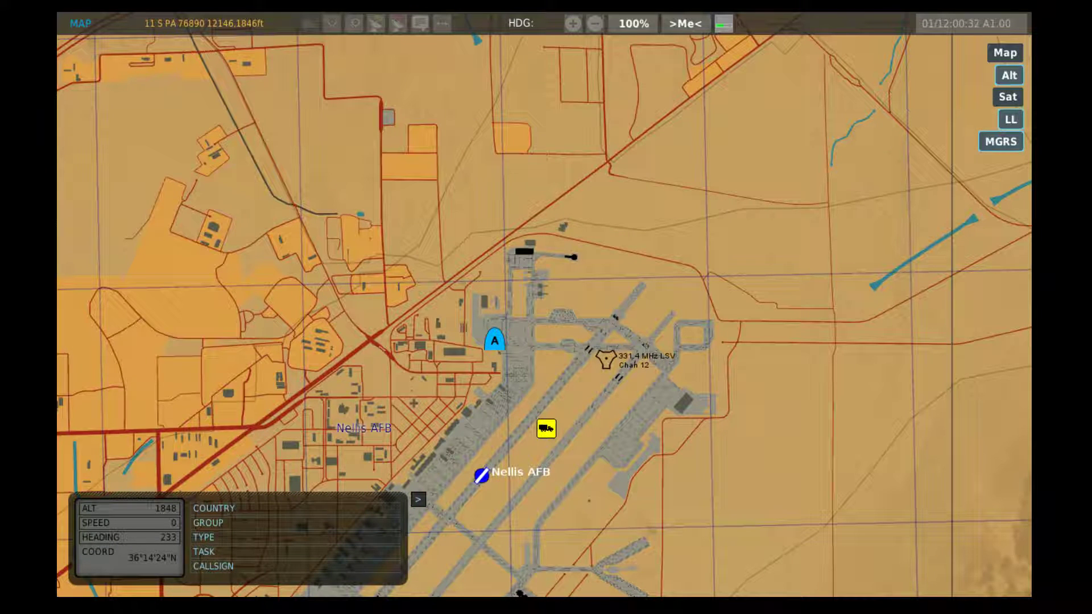